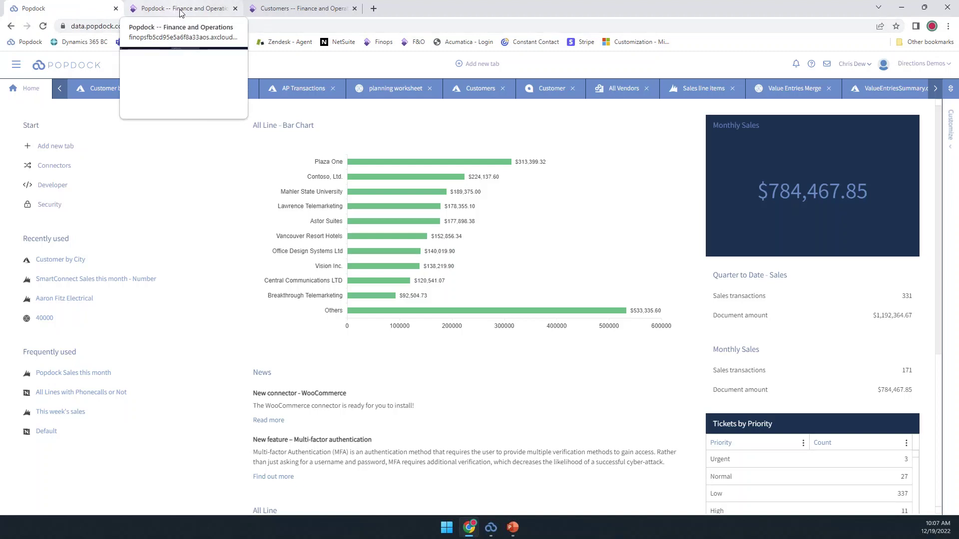
# Step: Open the Popdock workspace in Finance and Operations and display the Cust LedgerEntries list from Migration - NAV - Data Lake
pyautogui.click(183, 8)
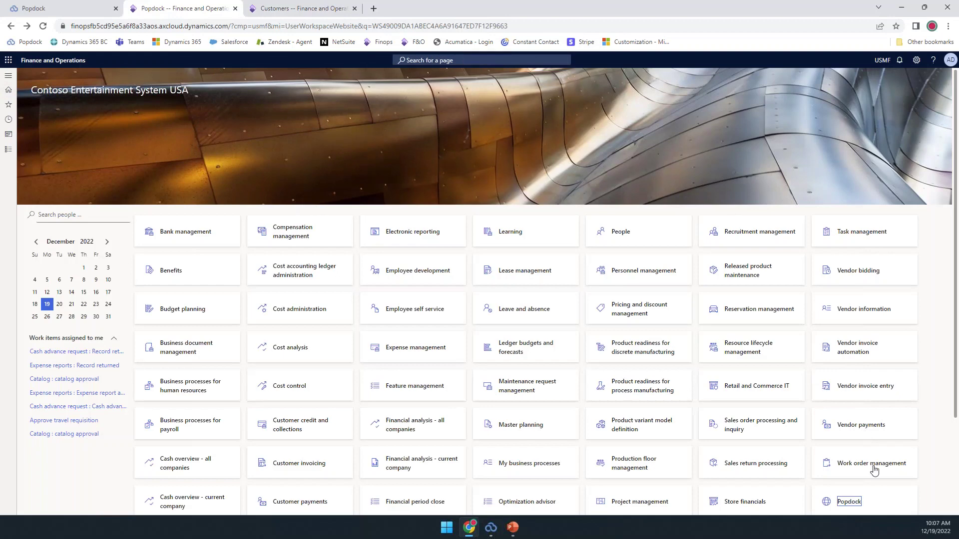
pyautogui.click(849, 502)
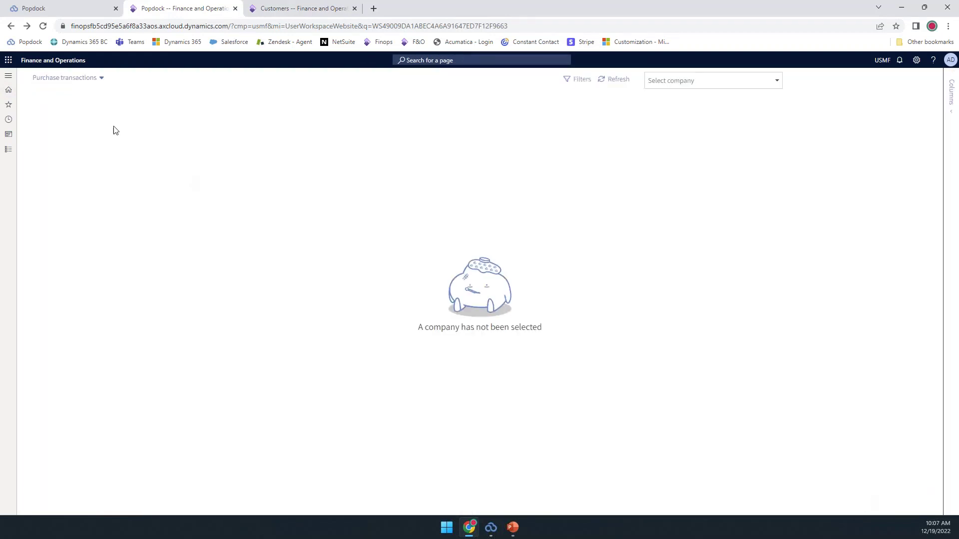
pyautogui.click(82, 80)
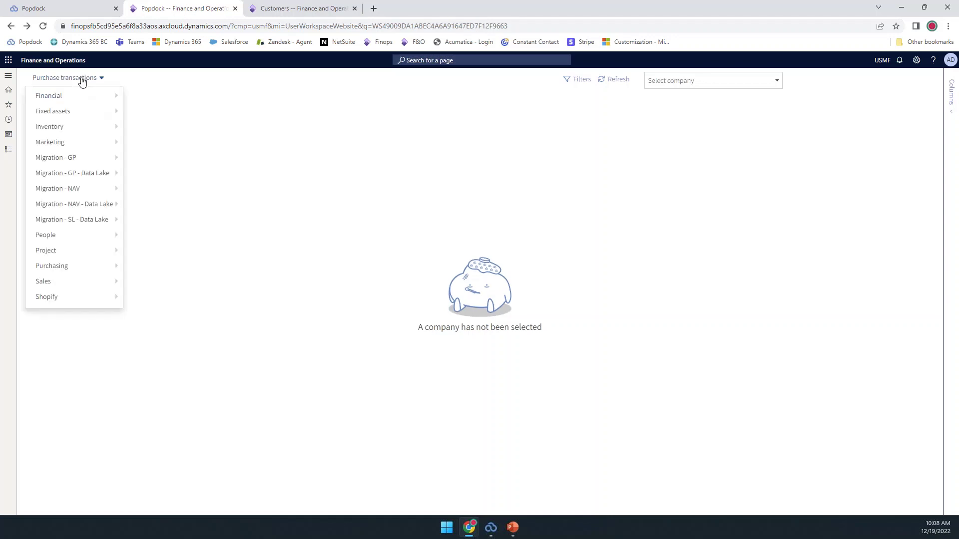
pyautogui.moveTo(96, 207)
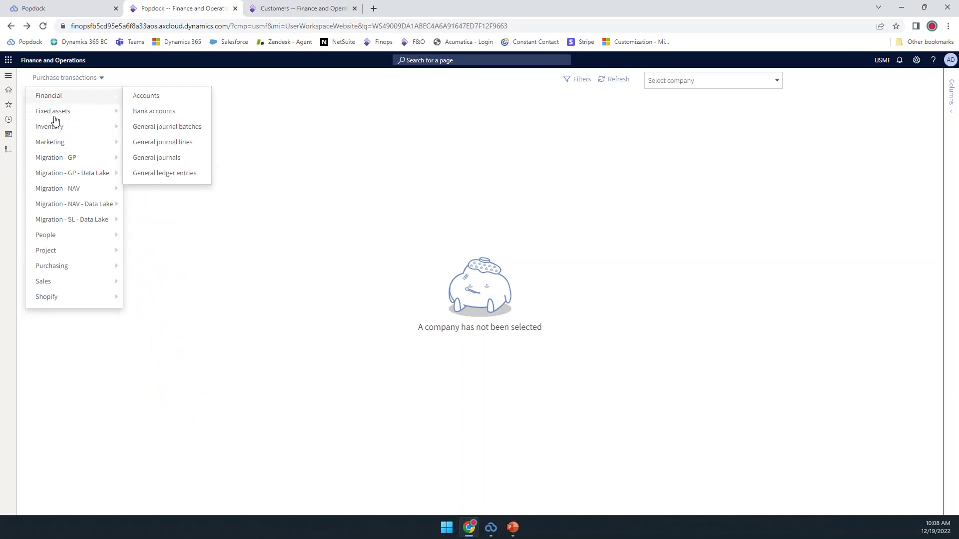
pyautogui.moveTo(61, 291)
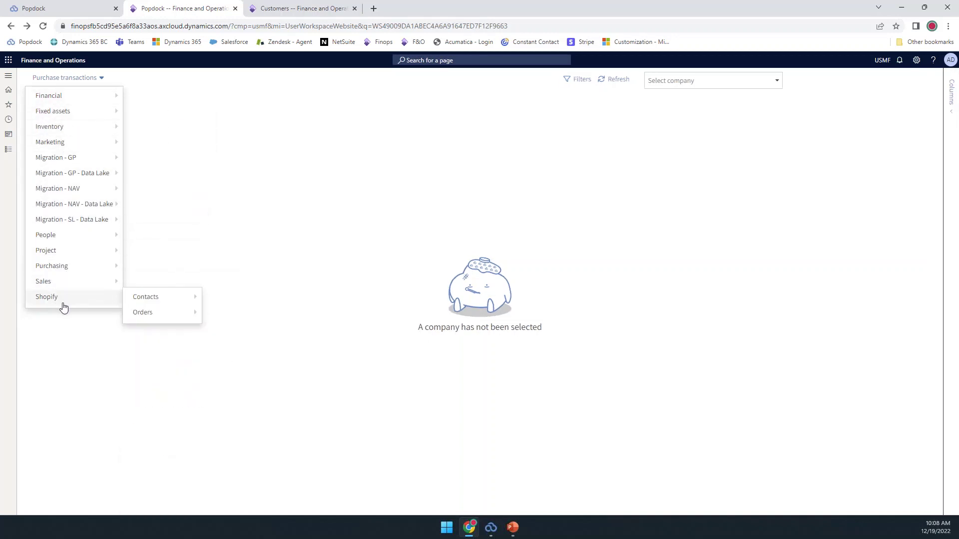
pyautogui.moveTo(65, 212)
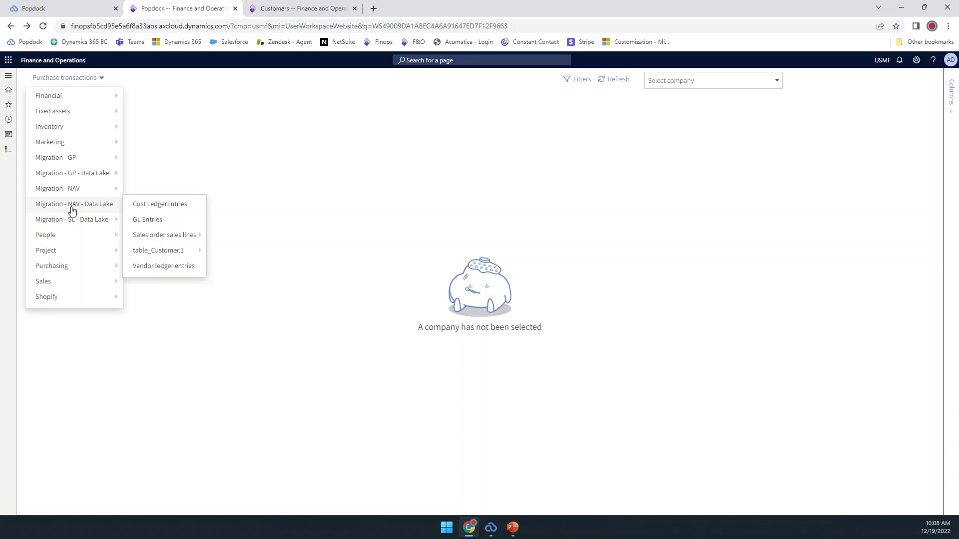
pyautogui.click(177, 205)
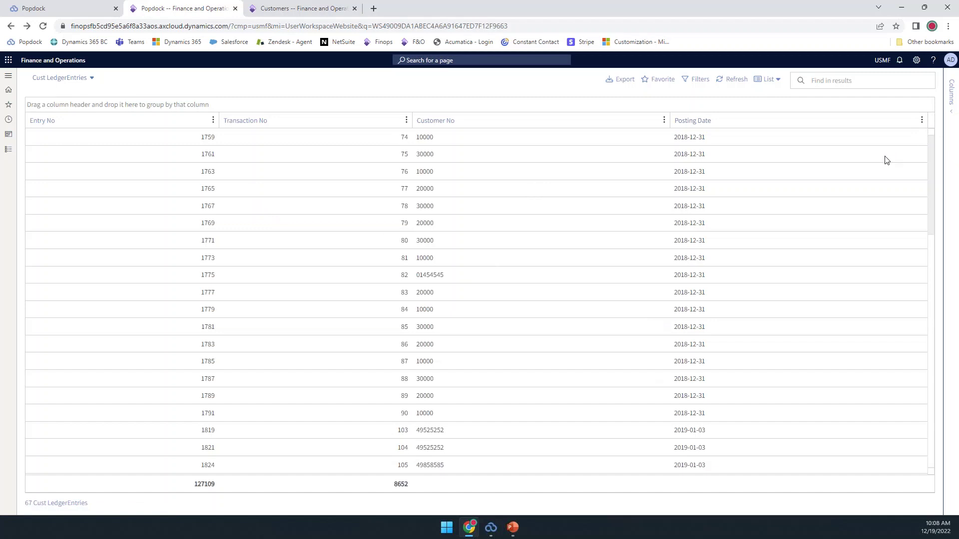
# Step: Add the Amount and Customer Name columns to the Cust LedgerEntries list
pyautogui.click(952, 95)
pyautogui.click(830, 125)
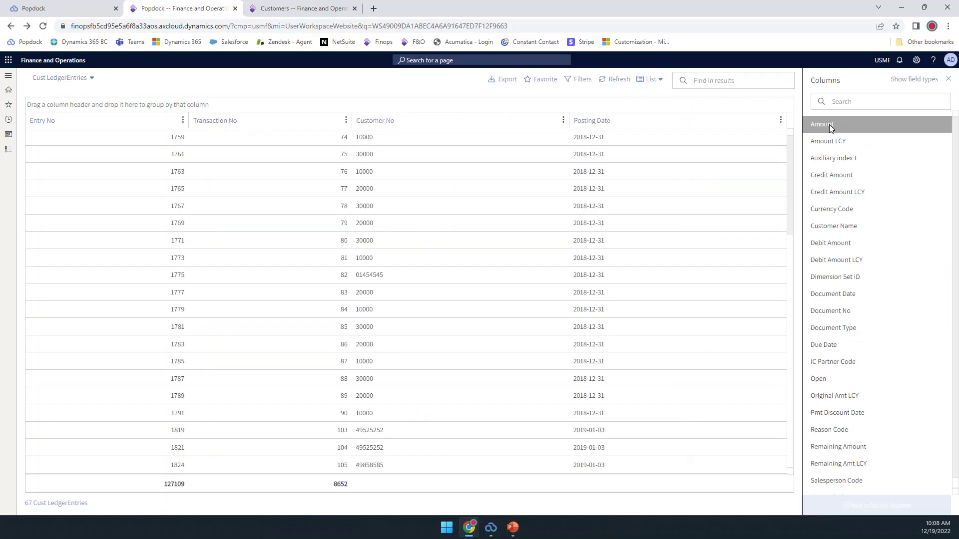
pyautogui.click(854, 230)
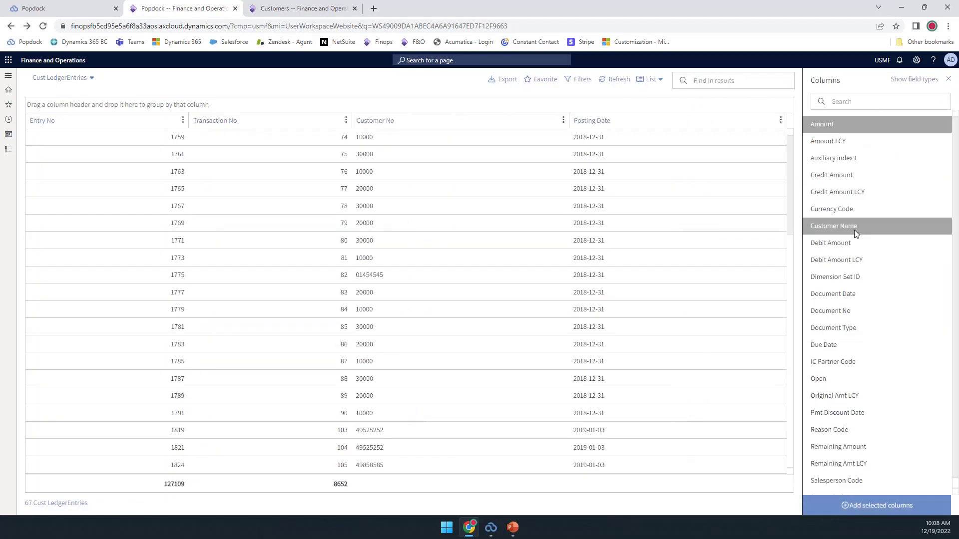
pyautogui.click(897, 505)
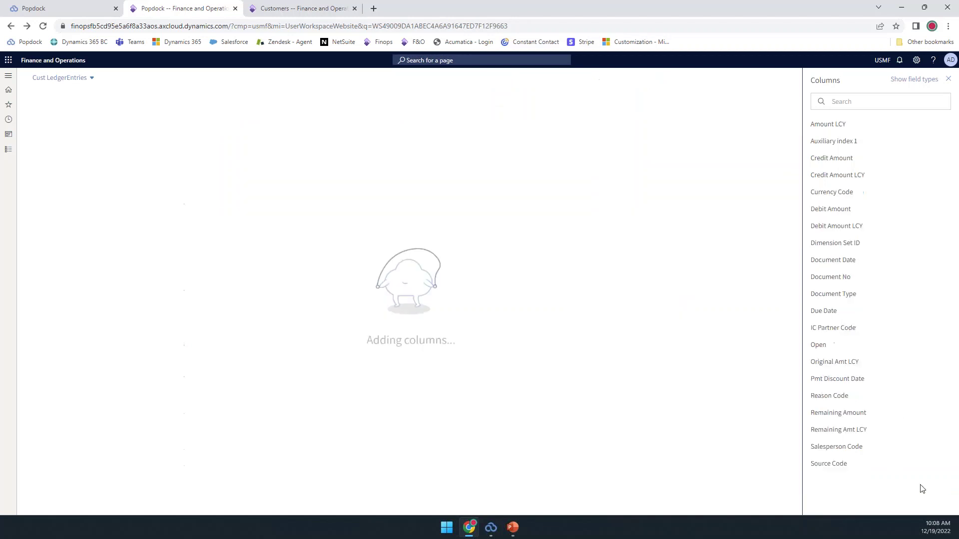
pyautogui.click(947, 79)
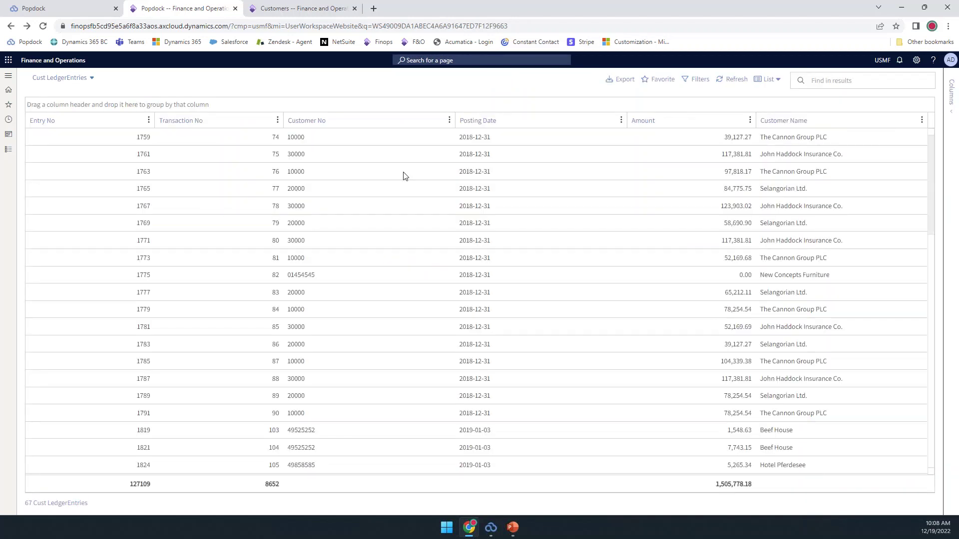
# Step: Group the ledger entries by Customer Name and expand the Autohaus Mielberg KG group to examine its amount subtotal
pyautogui.moveTo(854, 124)
pyautogui.mouseDown()
pyautogui.moveTo(92, 126)
pyautogui.moveTo(102, 105)
pyautogui.mouseUp()
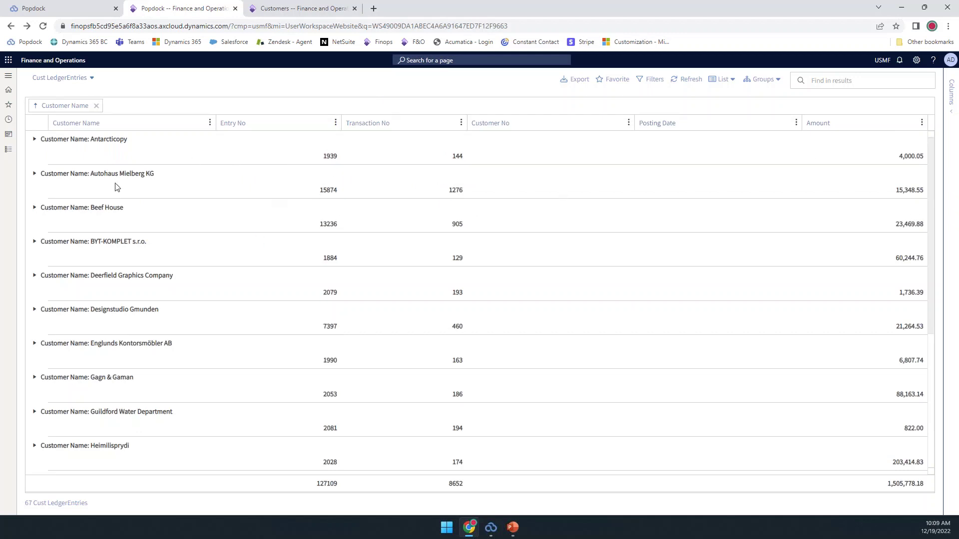
pyautogui.click(34, 174)
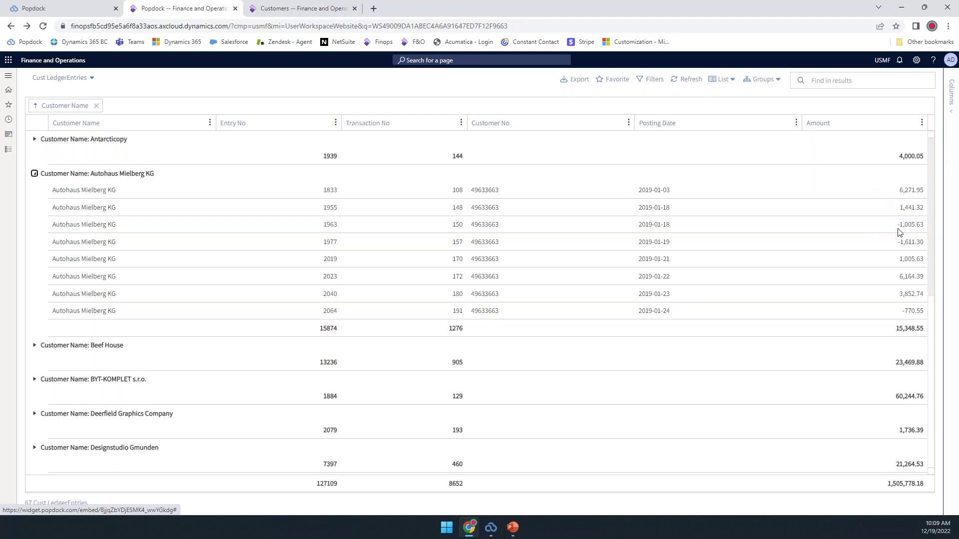
pyautogui.moveTo(916, 328); pyautogui.dragTo(895, 328)
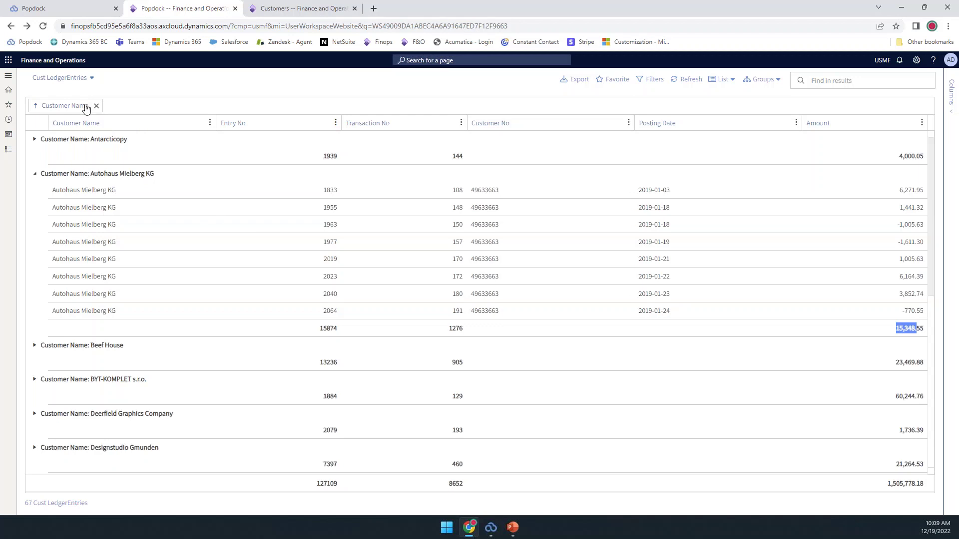
# Step: Open the Customer by City view of table_Customer.1 under Migration - NAV - Data Lake and expand the London group
pyautogui.click(82, 79)
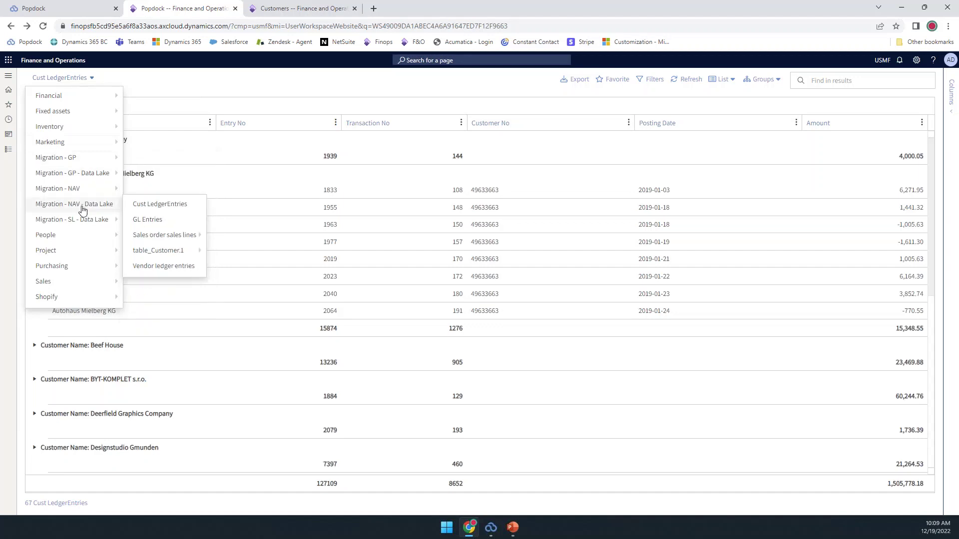
pyautogui.moveTo(108, 207)
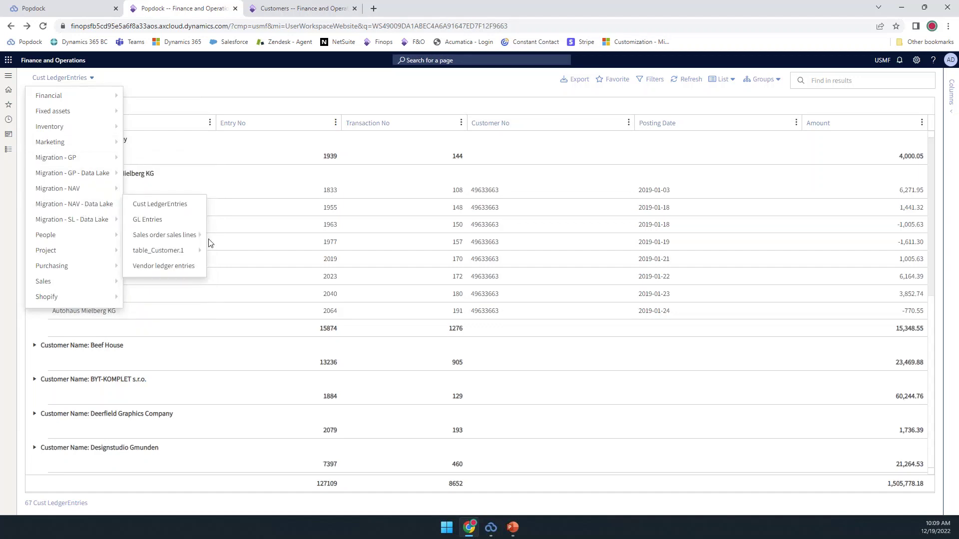
pyautogui.moveTo(171, 251)
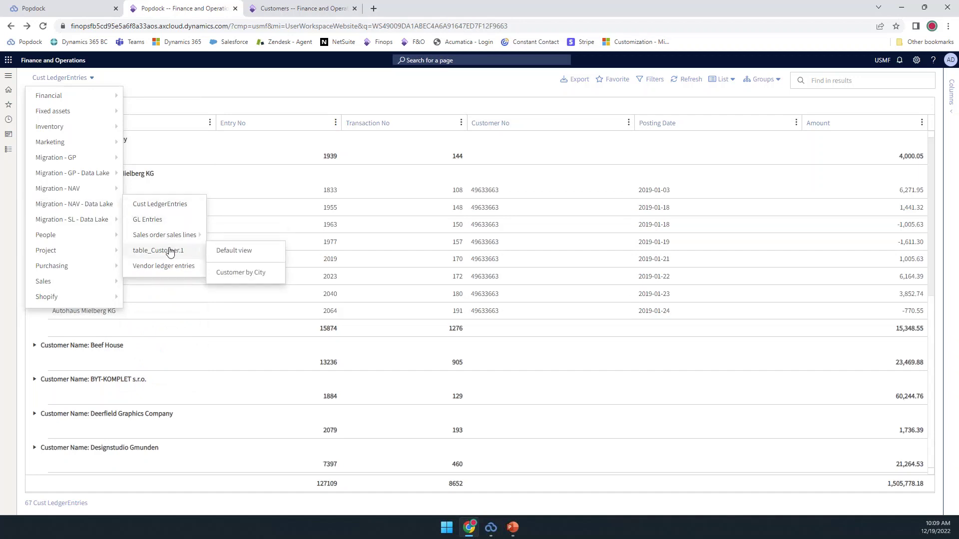
pyautogui.click(250, 276)
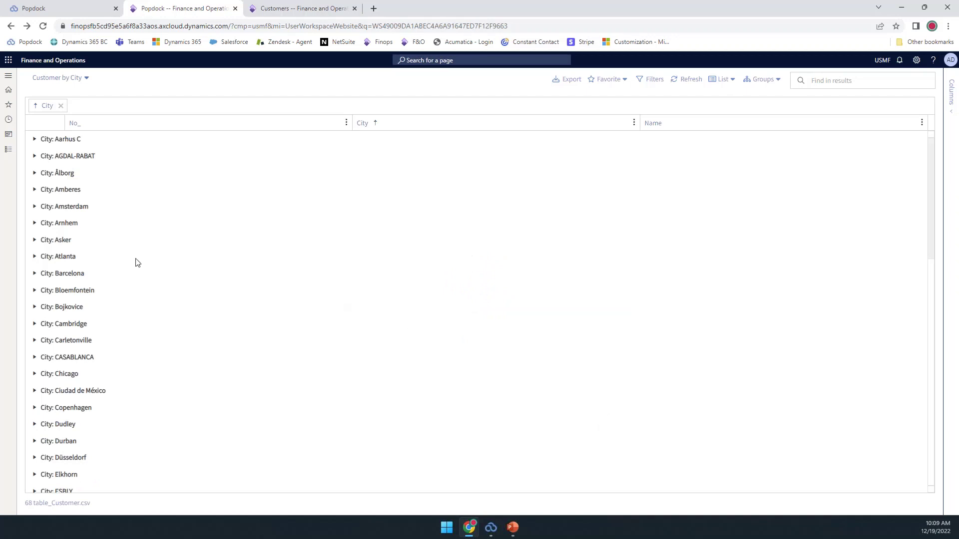
pyautogui.scroll(-10, 133, 265)
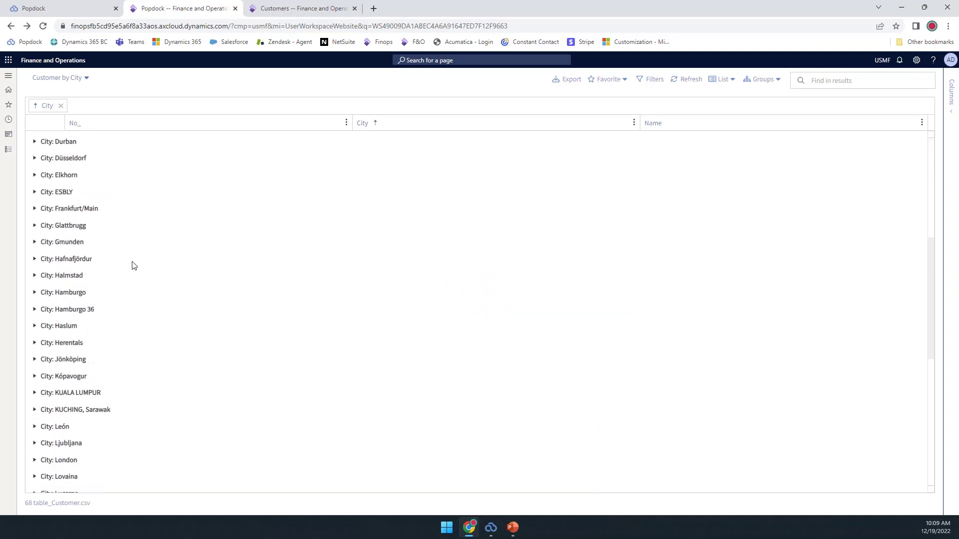
pyautogui.scroll(-2, 139, 263)
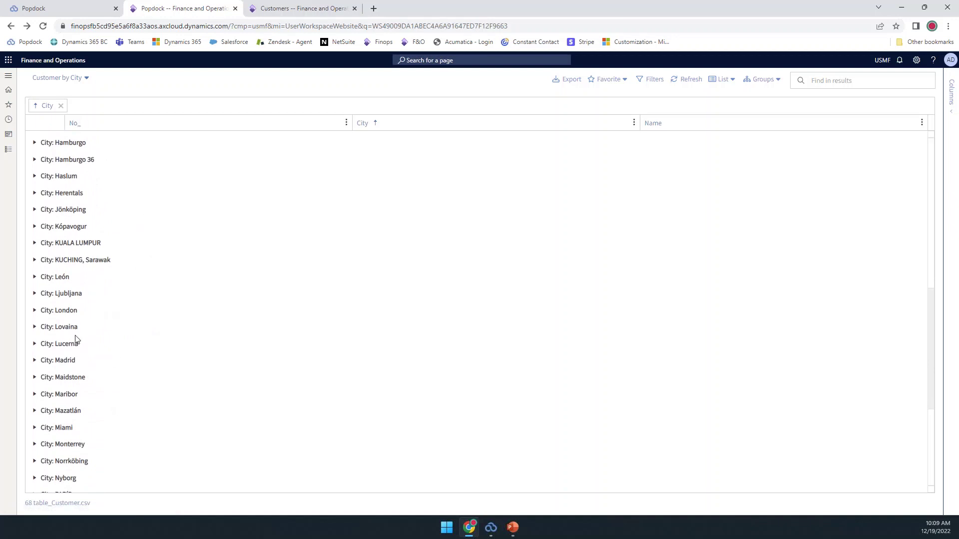
pyautogui.click(34, 310)
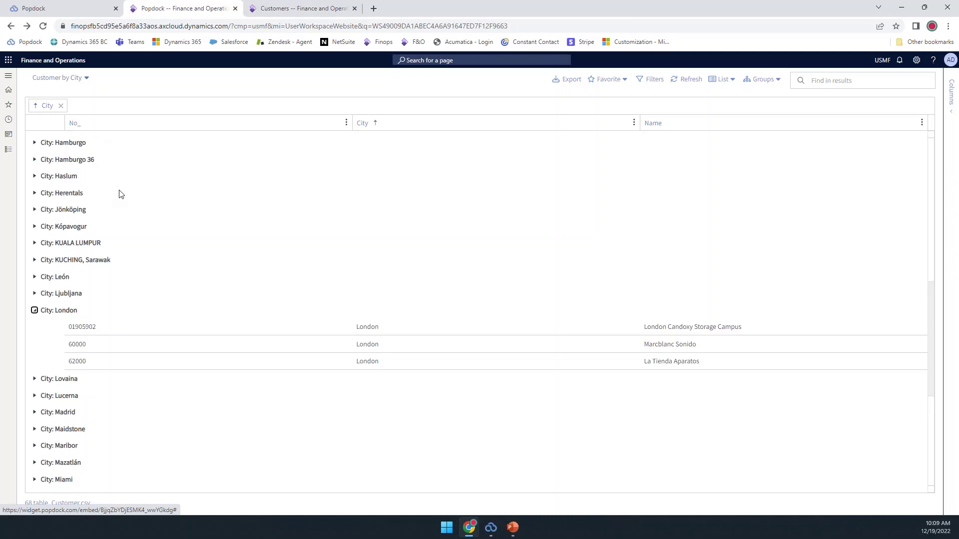
# Step: Switch to the open customer record and bring up the sales order lines in its NAV History section
pyautogui.click(300, 9)
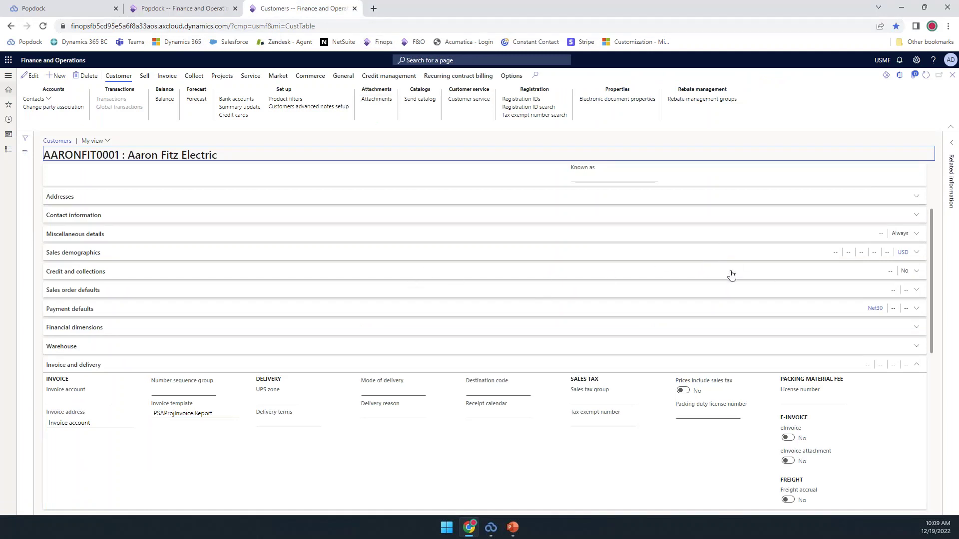
pyautogui.scroll(-2, 831, 266)
pyautogui.scroll(-5, 832, 266)
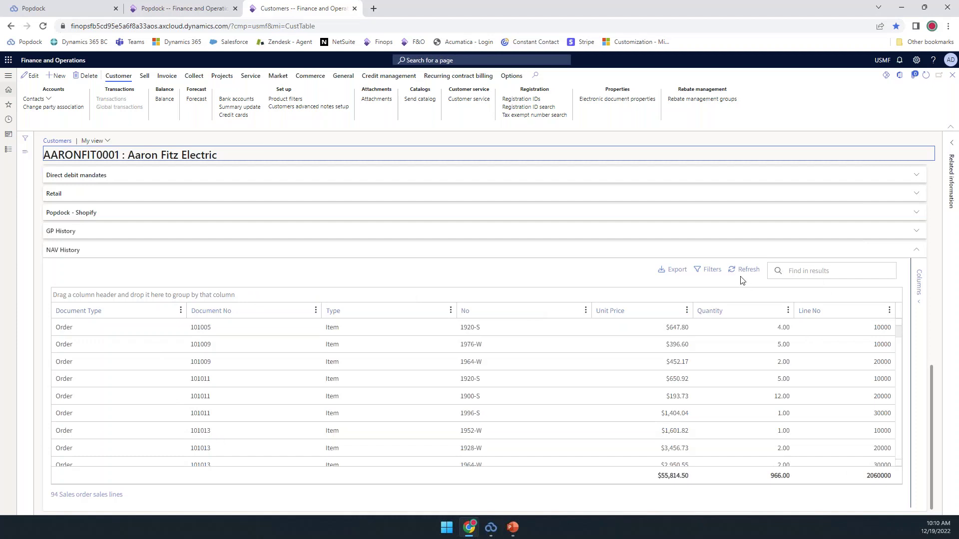
pyautogui.click(712, 272)
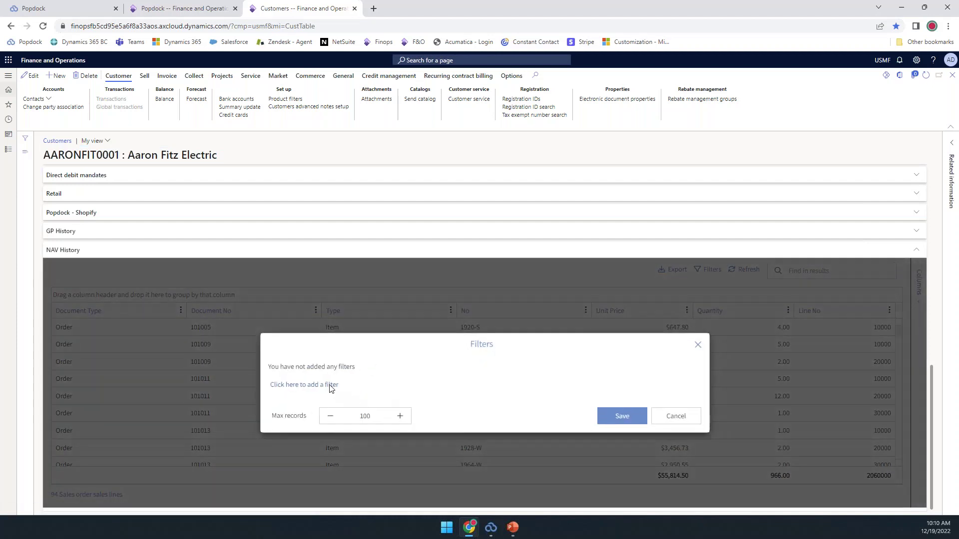
pyautogui.click(330, 385)
pyautogui.click(405, 377)
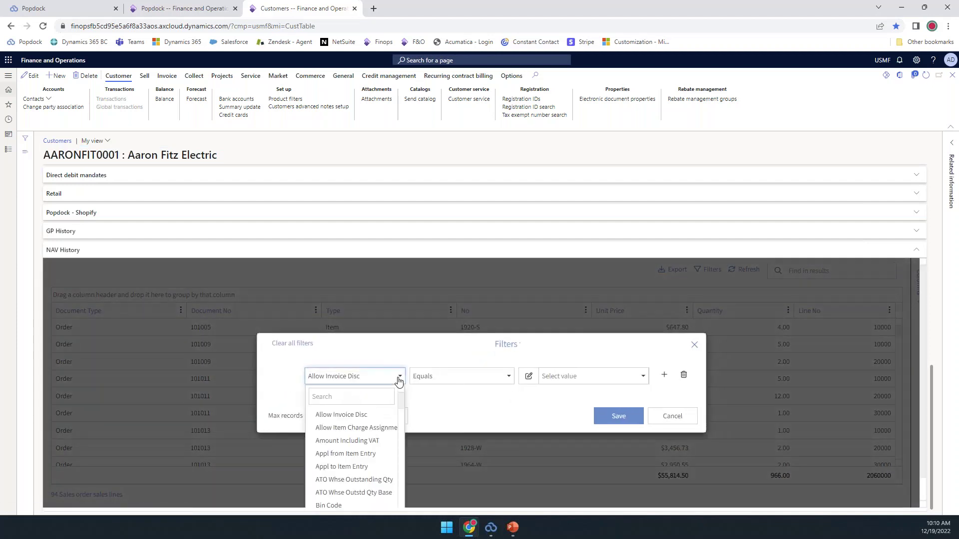
pyautogui.click(399, 378)
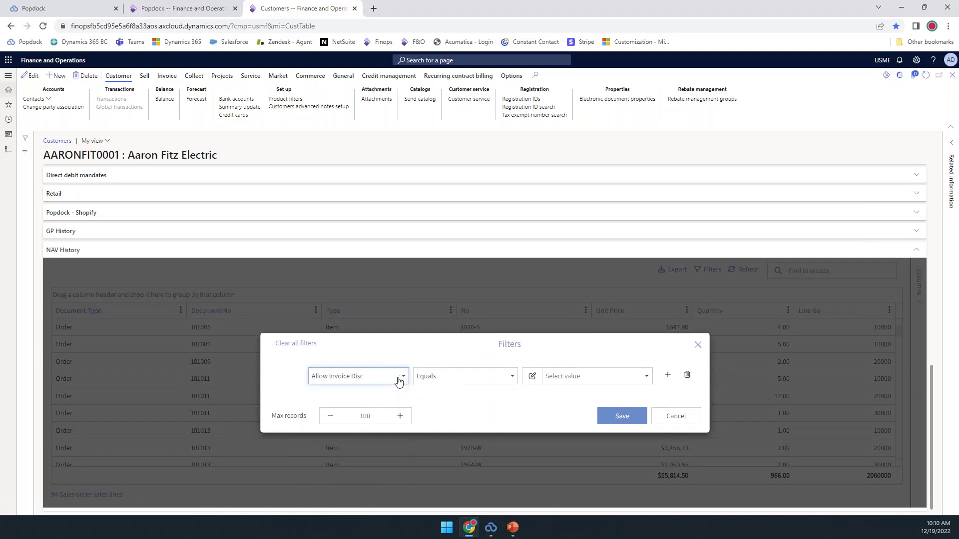
pyautogui.click(398, 378)
pyautogui.click(399, 378)
pyautogui.click(693, 418)
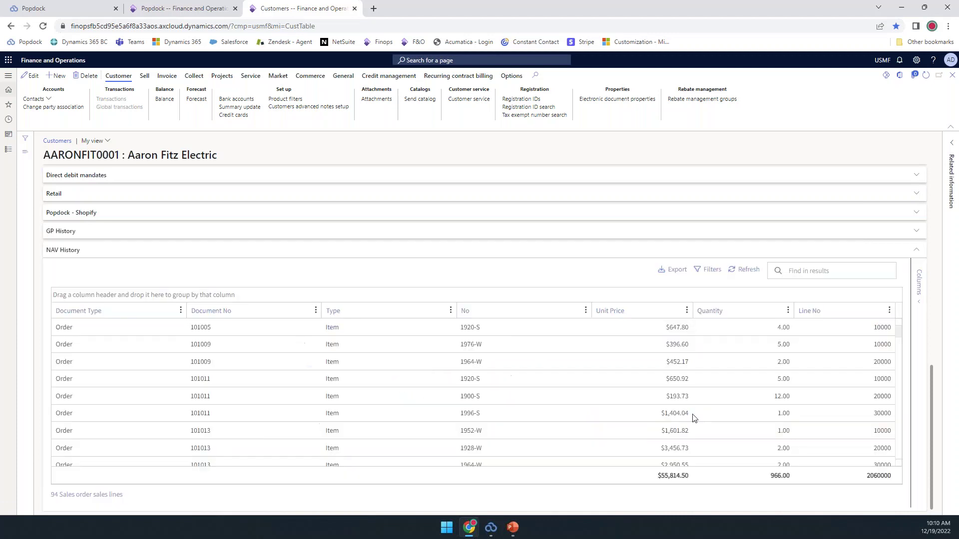
# Step: Group the NAV History sales order lines by No, review the subtotals per item, and remove the grouping
pyautogui.click(920, 284)
pyautogui.click(916, 273)
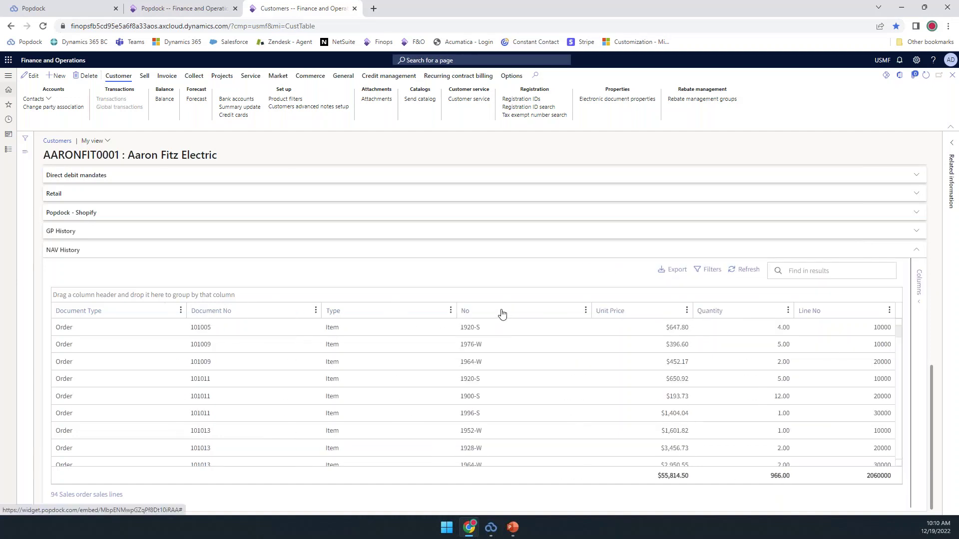
pyautogui.moveTo(500, 313); pyautogui.dragTo(501, 299)
pyautogui.scroll(-10, 721, 383)
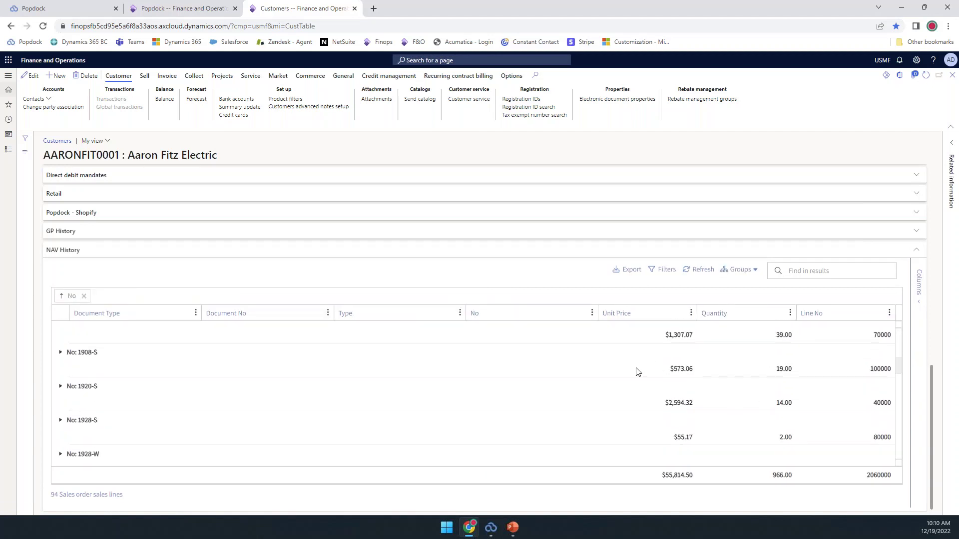
pyautogui.scroll(-1, 799, 409)
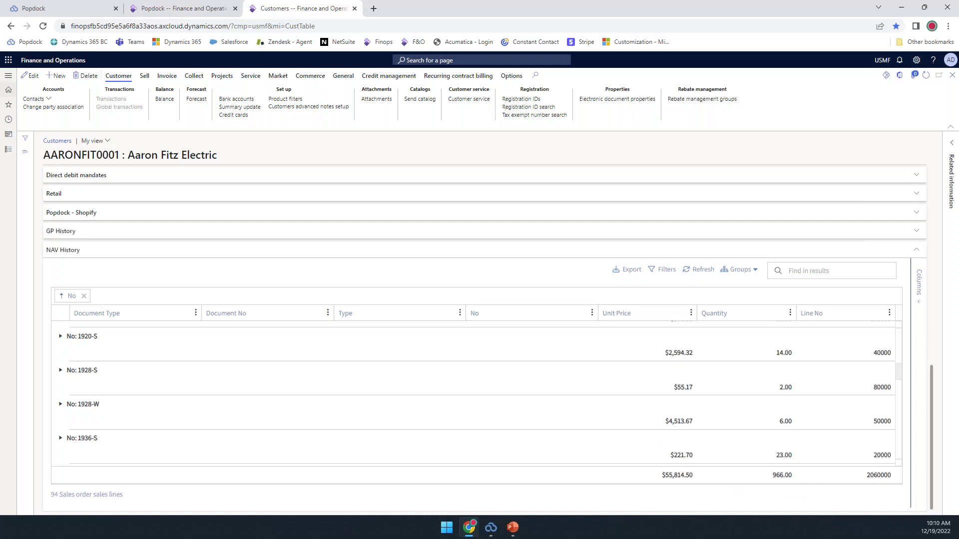
pyautogui.click(83, 296)
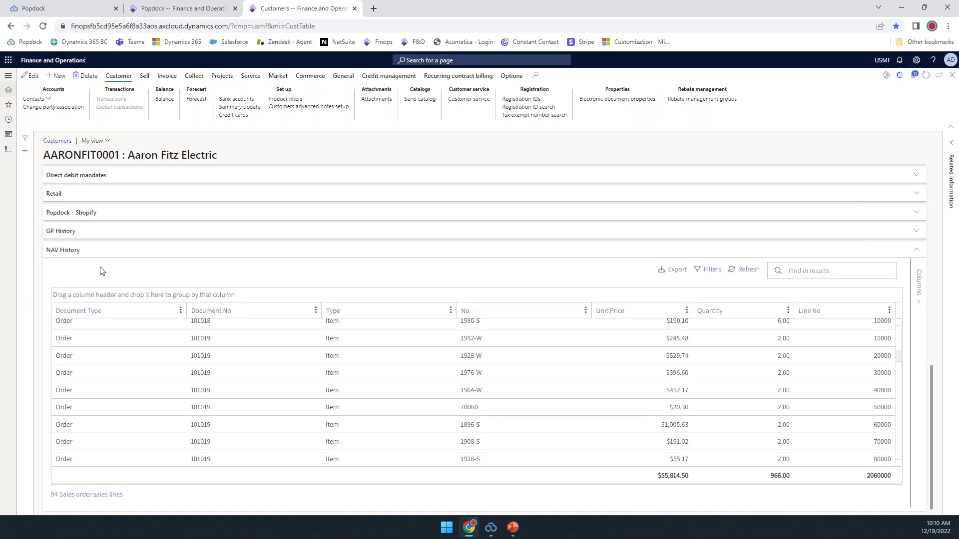
pyautogui.scroll(10, 228, 353)
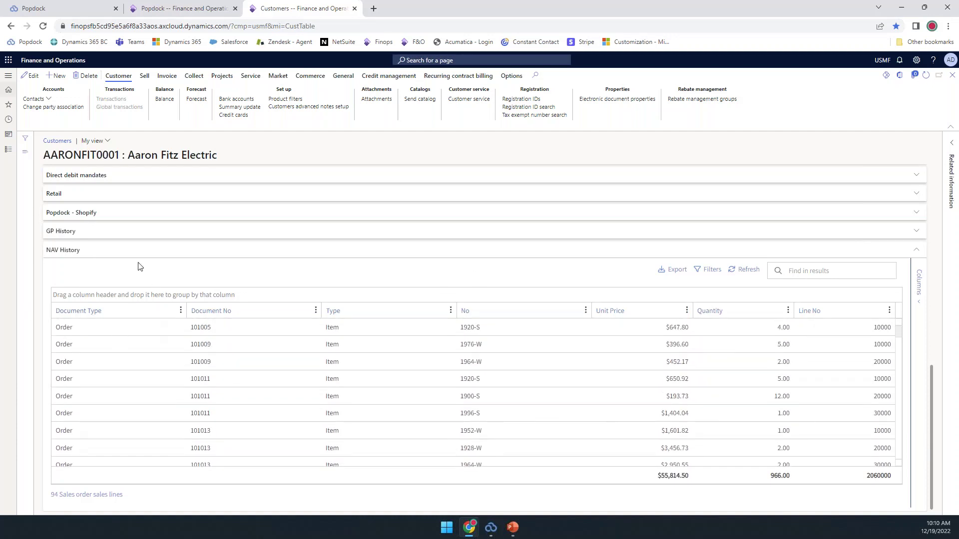
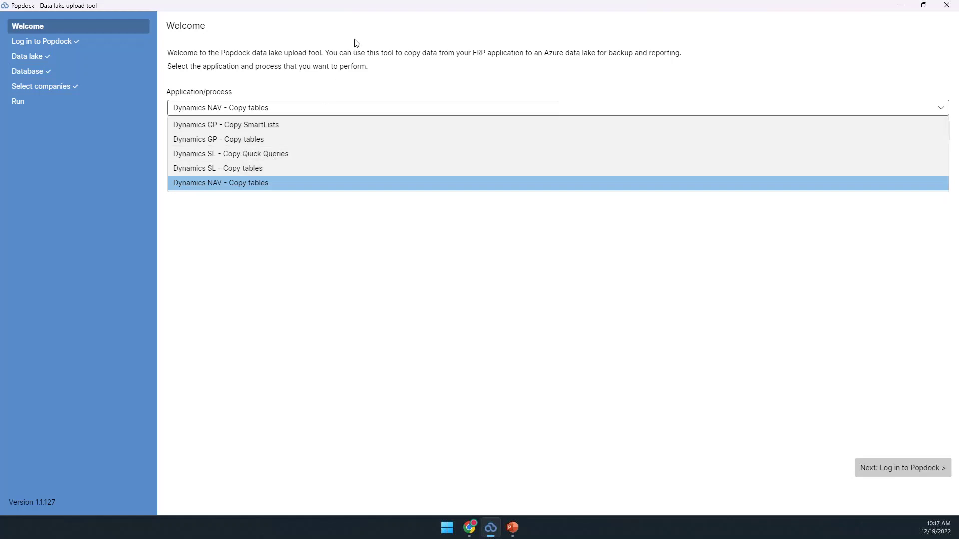
# Step: In the Popdock data lake upload tool, keep Dynamics NAV - Copy tables as the application/process and continue to the login page
pyautogui.click(397, 10)
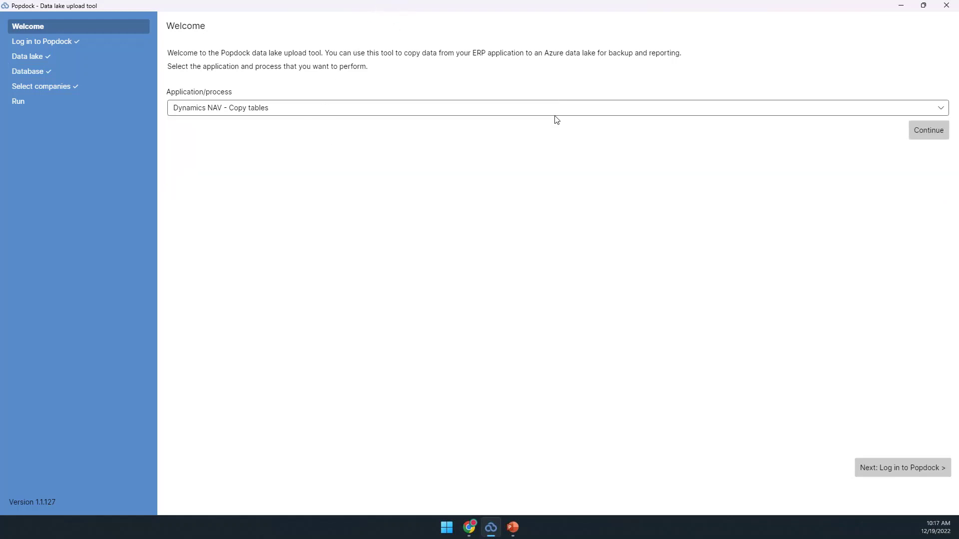
pyautogui.click(925, 131)
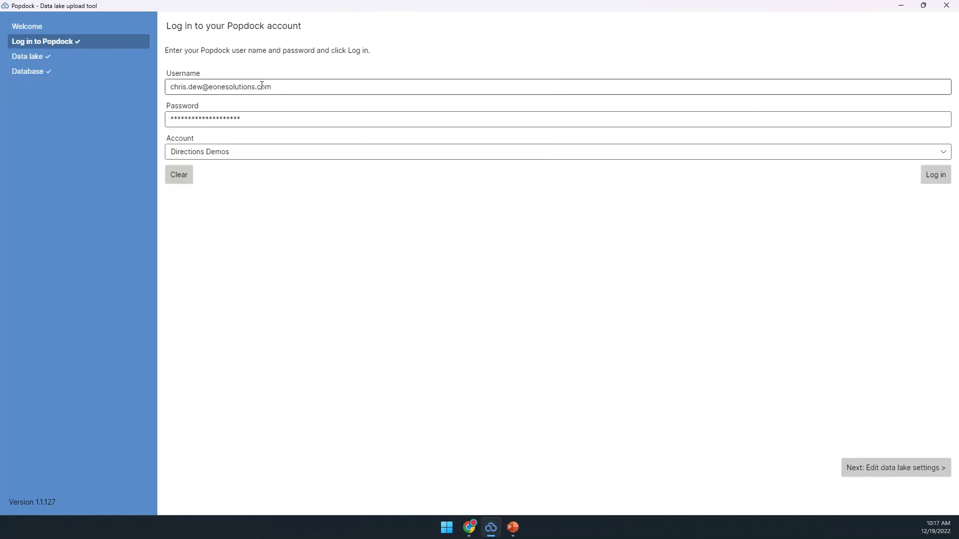
# Step: Keep Directions Demos as the Popdock account and log in with the saved credentials
pyautogui.click(231, 157)
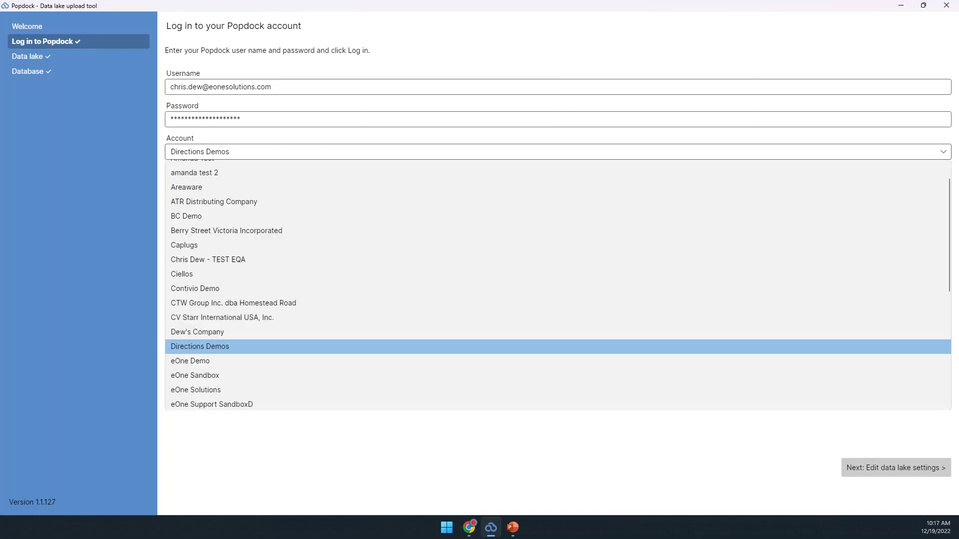
pyautogui.press('Return')
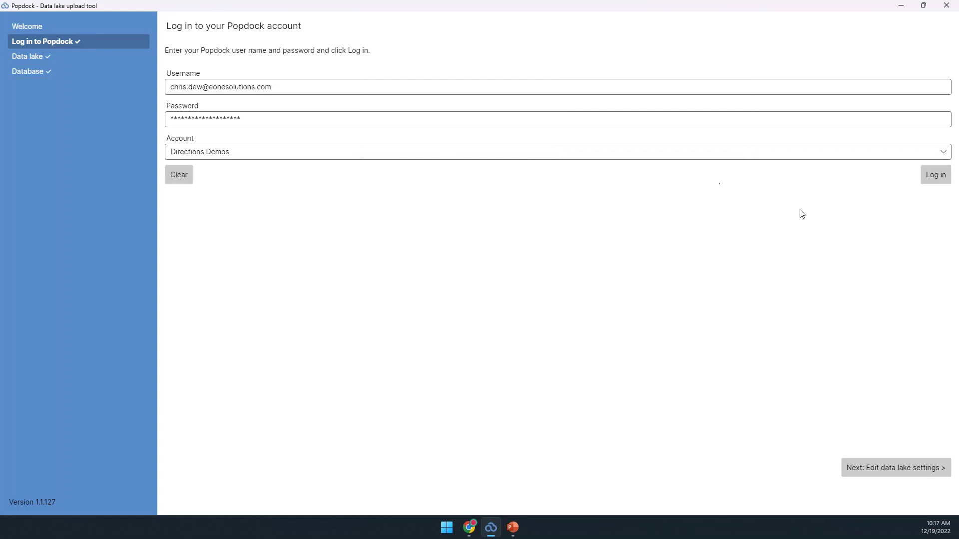
pyautogui.click(938, 179)
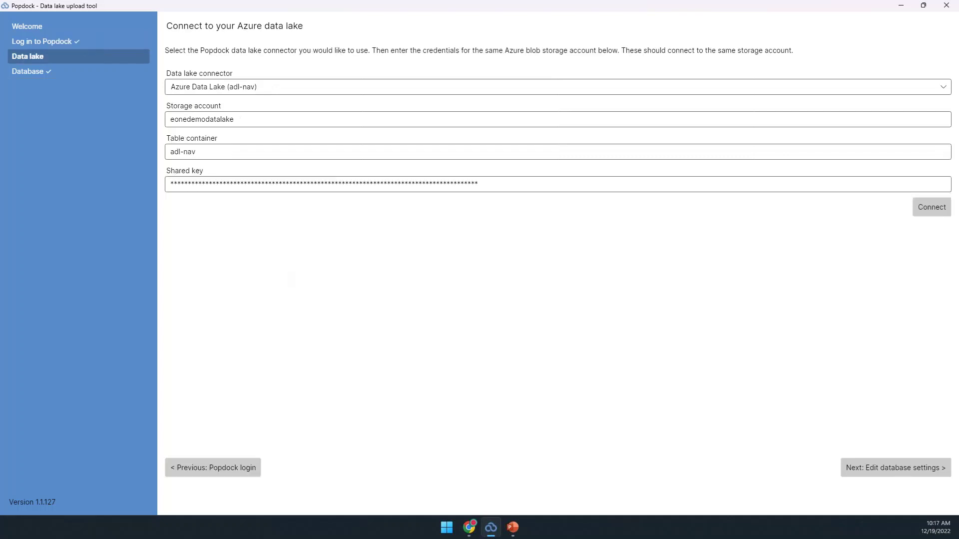
# Step: Keep Azure Data Lake (adl-nav) as the data lake connector with table container adl-nav, and connect to the eonedemodatalake storage account
pyautogui.click(259, 88)
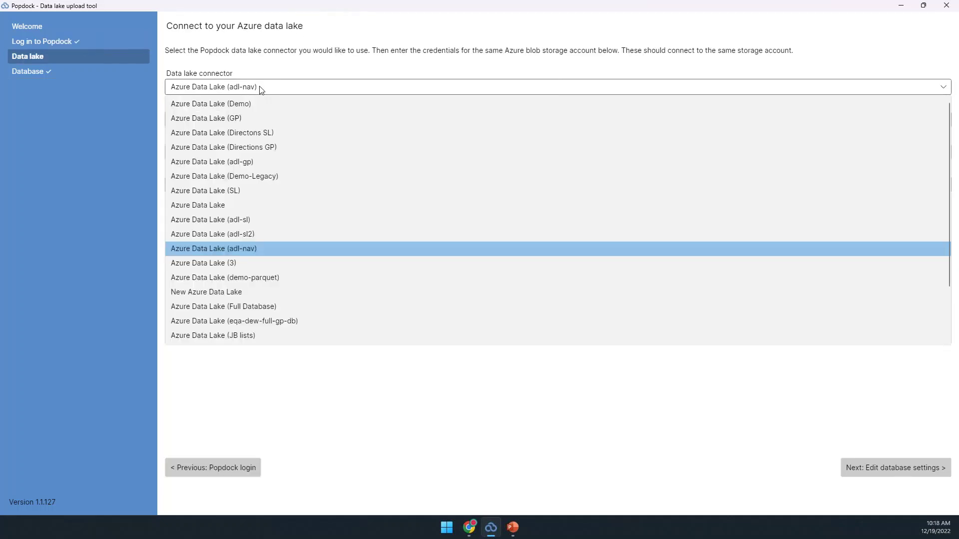
pyautogui.scroll(-2, 294, 166)
pyautogui.scroll(1, 306, 203)
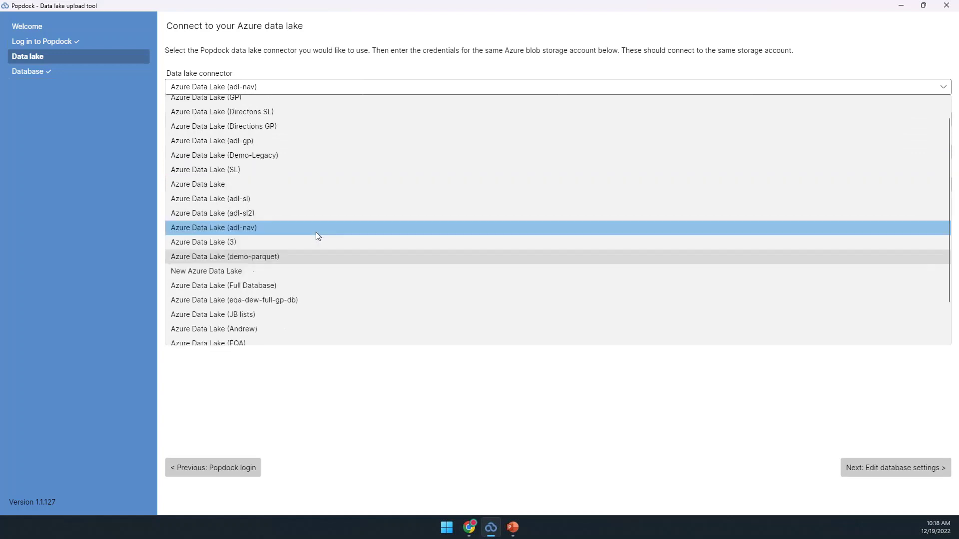
pyautogui.scroll(1, 316, 232)
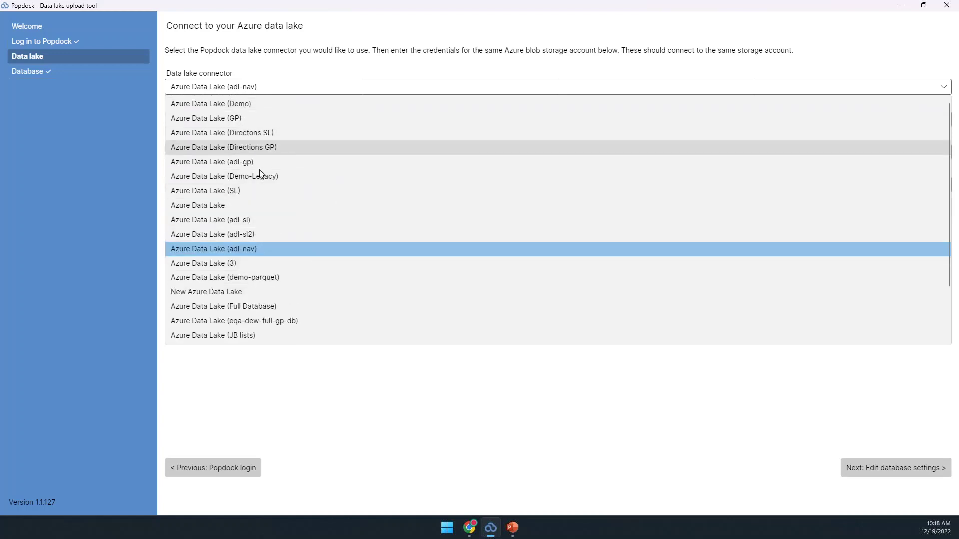
pyautogui.click(250, 250)
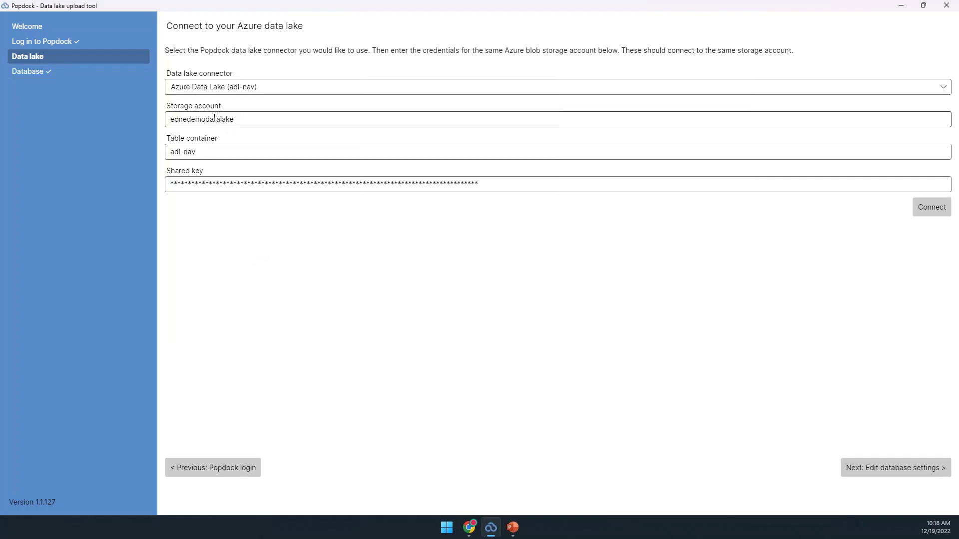
pyautogui.click(191, 153)
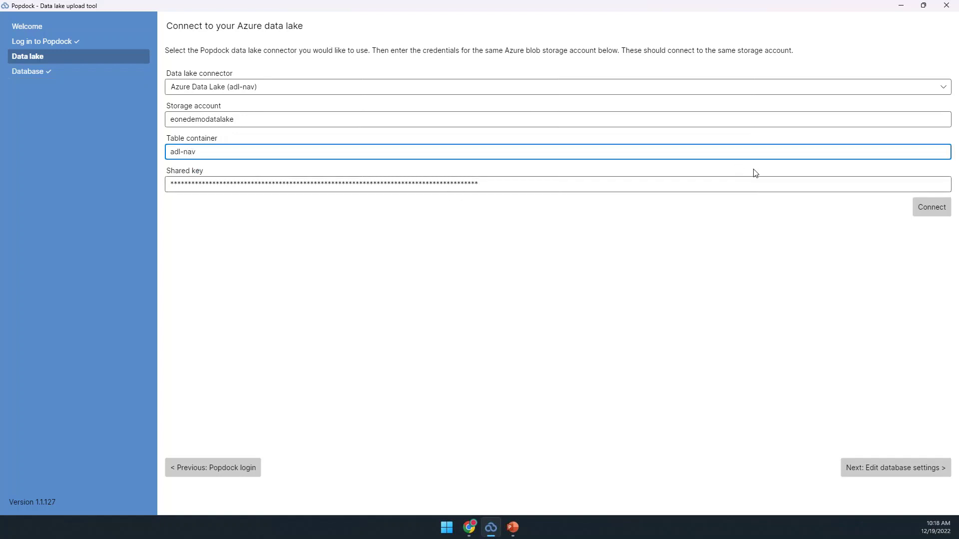
pyautogui.click(940, 212)
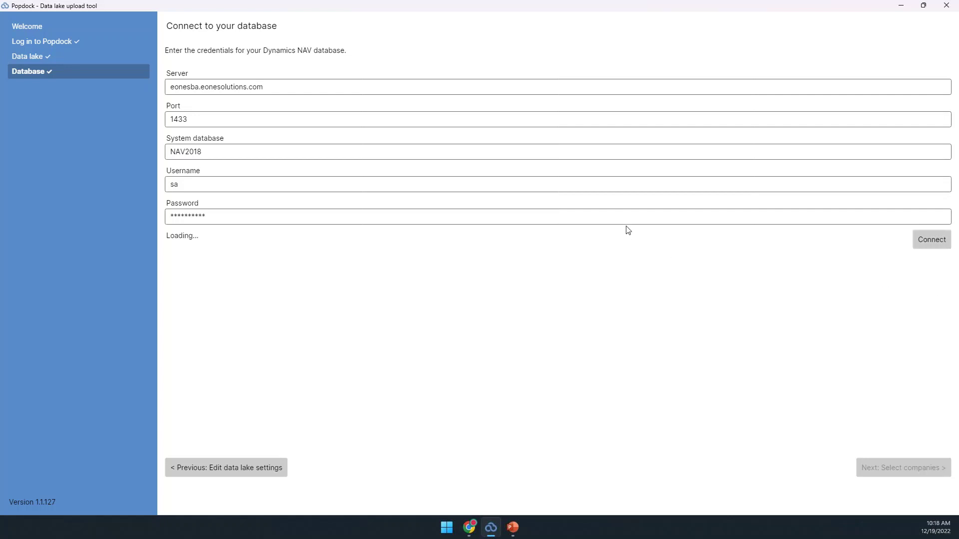
# Step: Review the server name and connect to the NAV2018 system database on eonesba.eonesolutions.com using port 1433 and the saved credentials
pyautogui.click(269, 85)
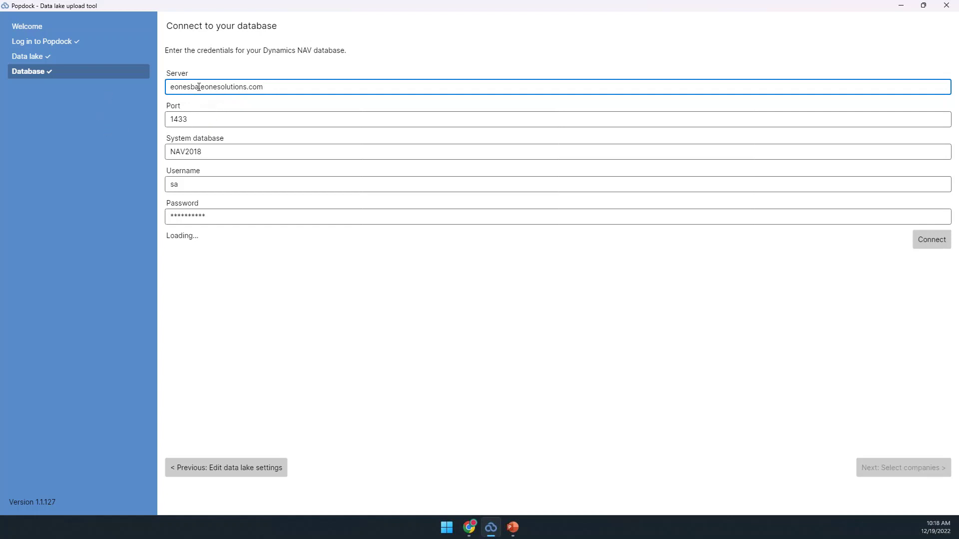
pyautogui.moveTo(199, 87); pyautogui.dragTo(267, 87)
pyautogui.click(283, 88)
pyautogui.click(928, 244)
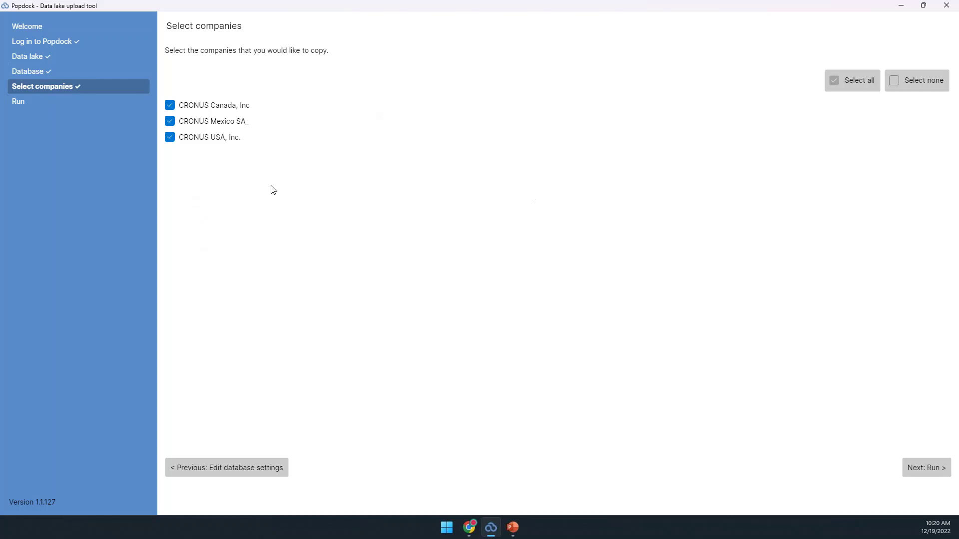
# Step: Exclude CRONUS Canada, Inc from the companies to copy and run the upload for CRONUS Mexico SA_ and CRONUS USA, Inc
pyautogui.click(170, 106)
pyautogui.click(926, 470)
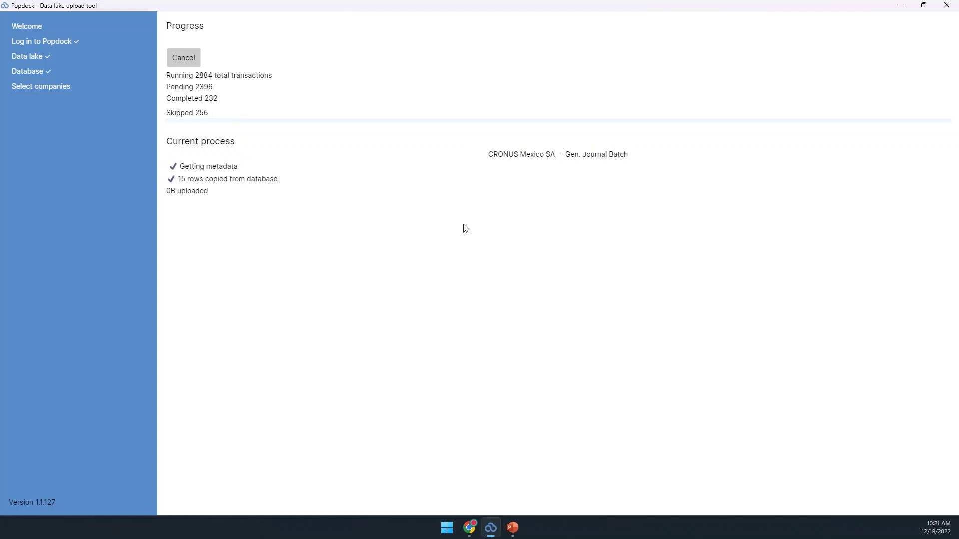
# Step: Switch to Popdock in the browser and view the Customer by City list from the adl-nav data lake
pyautogui.click(470, 529)
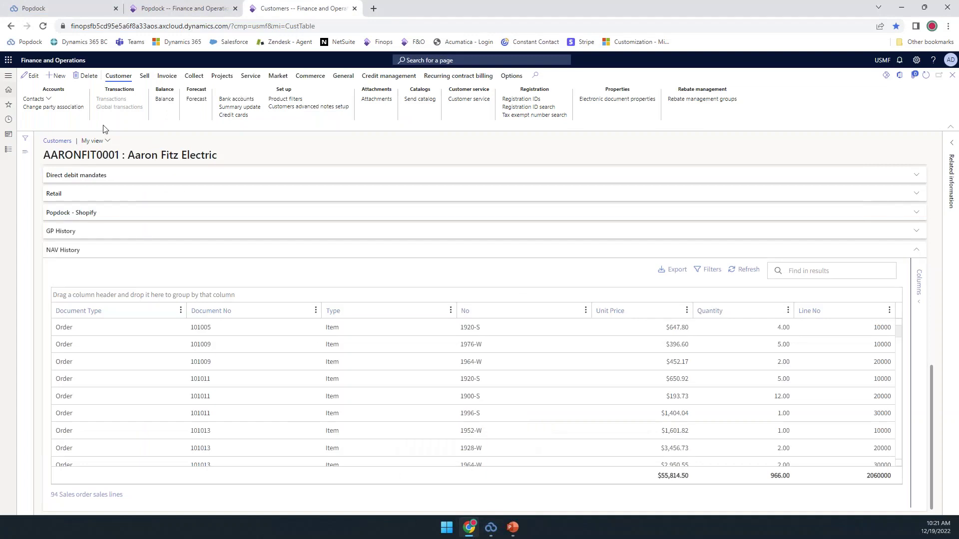
pyautogui.click(44, 10)
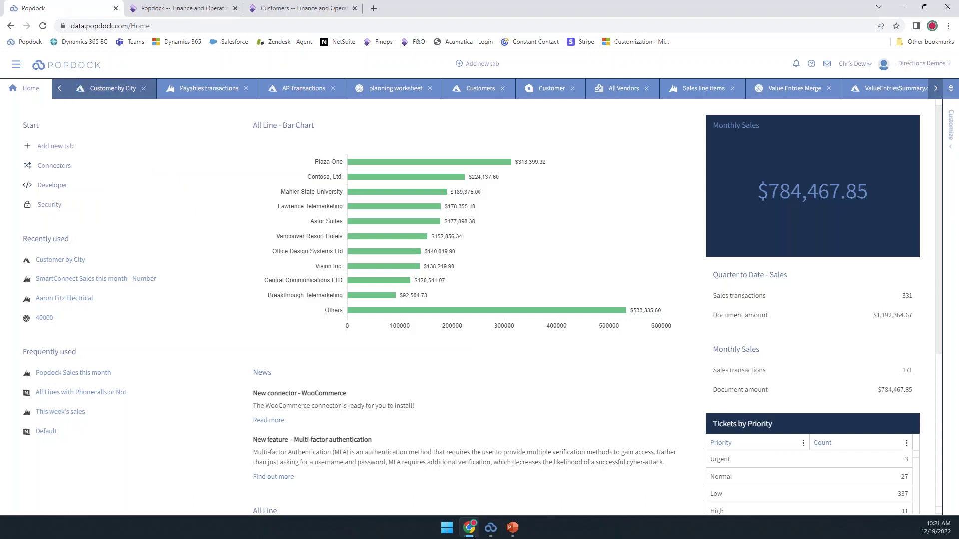
pyautogui.click(103, 93)
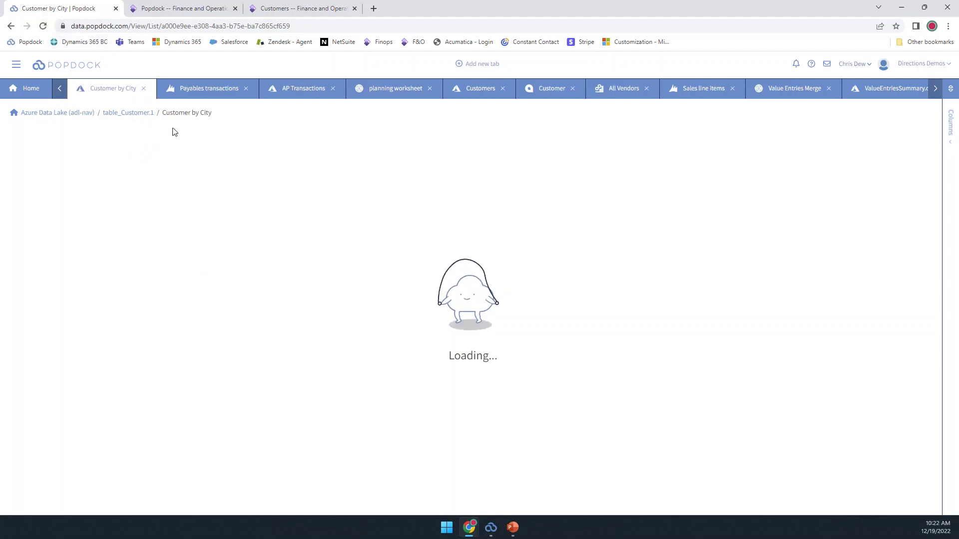
pyautogui.click(43, 26)
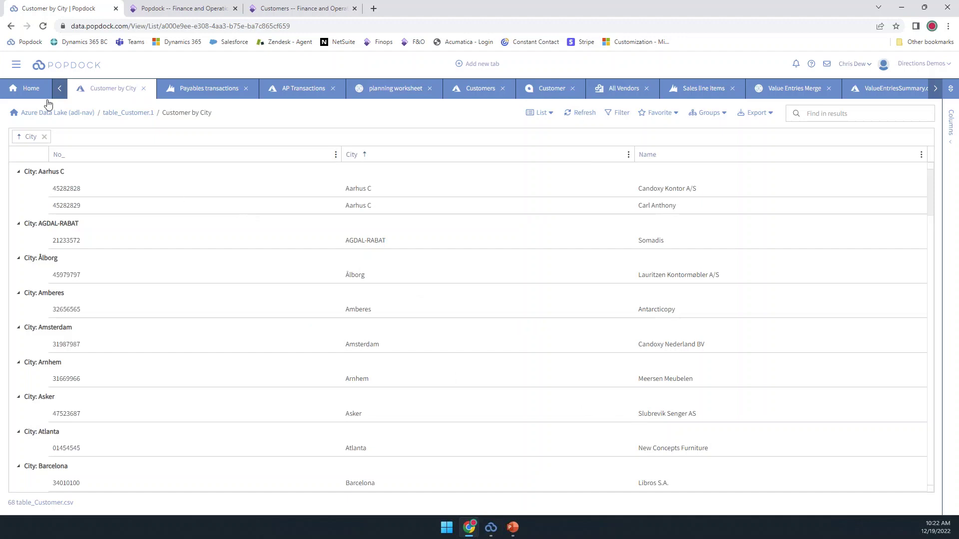
# Step: Open the Azure Data Lake (adl-nav) connector for editing from the connectors page and show its lists
pyautogui.click(16, 71)
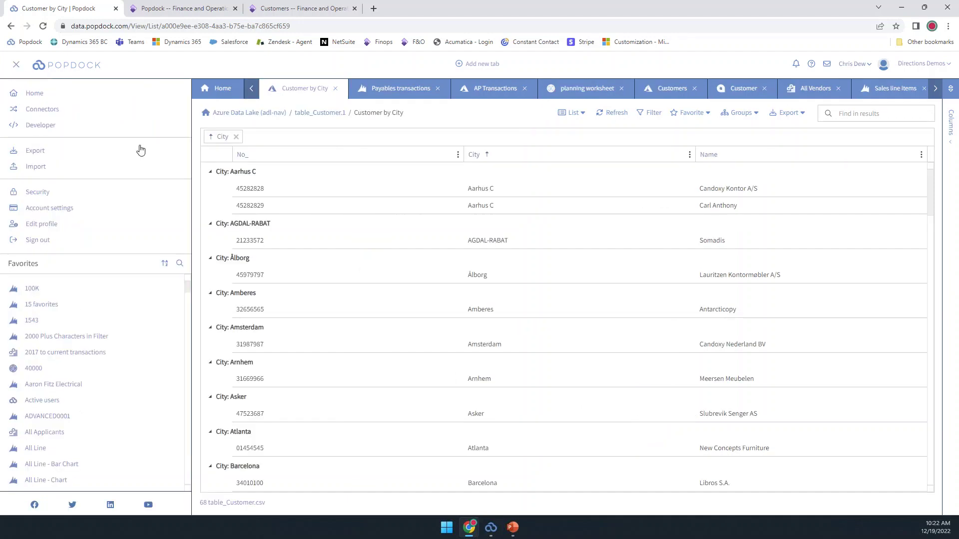
pyautogui.click(52, 109)
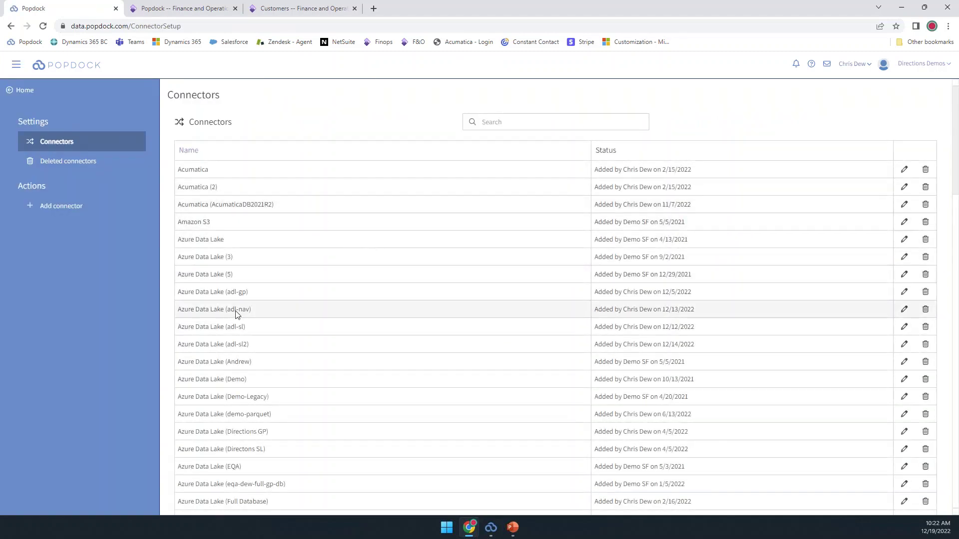
pyautogui.click(904, 310)
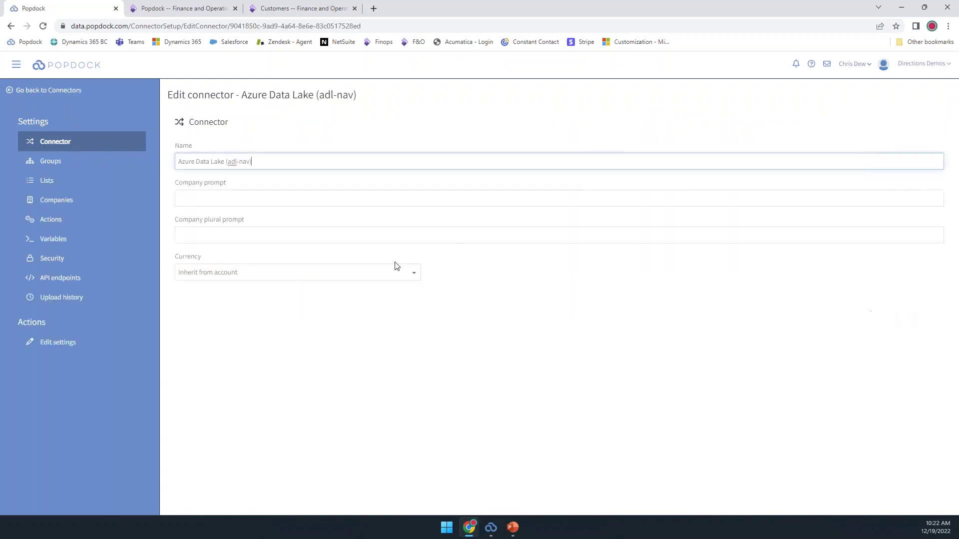
pyautogui.click(74, 184)
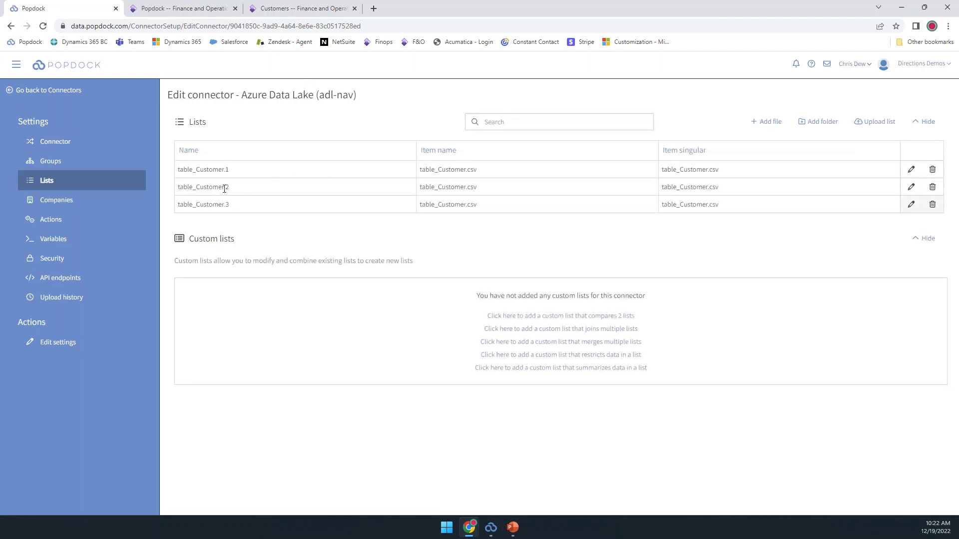
# Step: Browse the data lake files available to add as lists on the connector, and close the selection without adding any
pyautogui.click(775, 126)
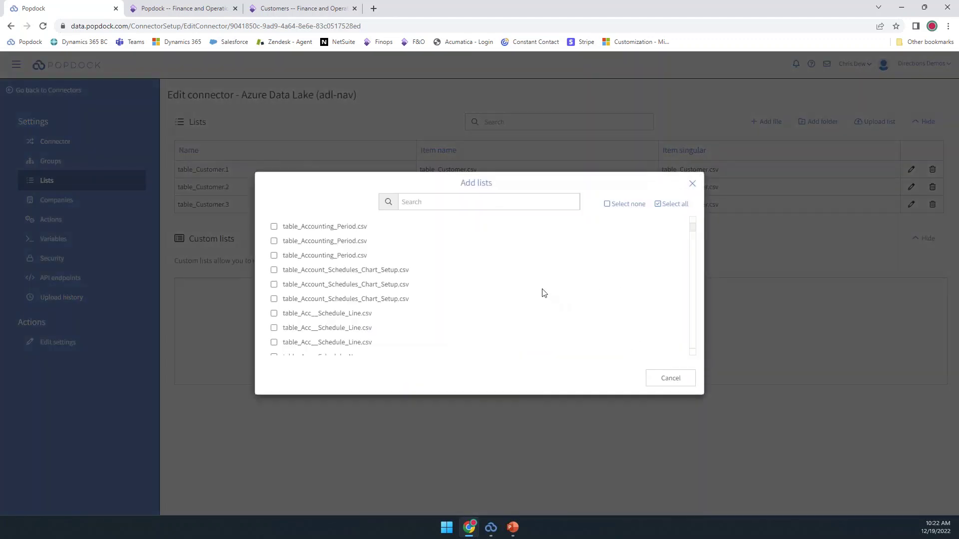
pyautogui.scroll(-5, 321, 303)
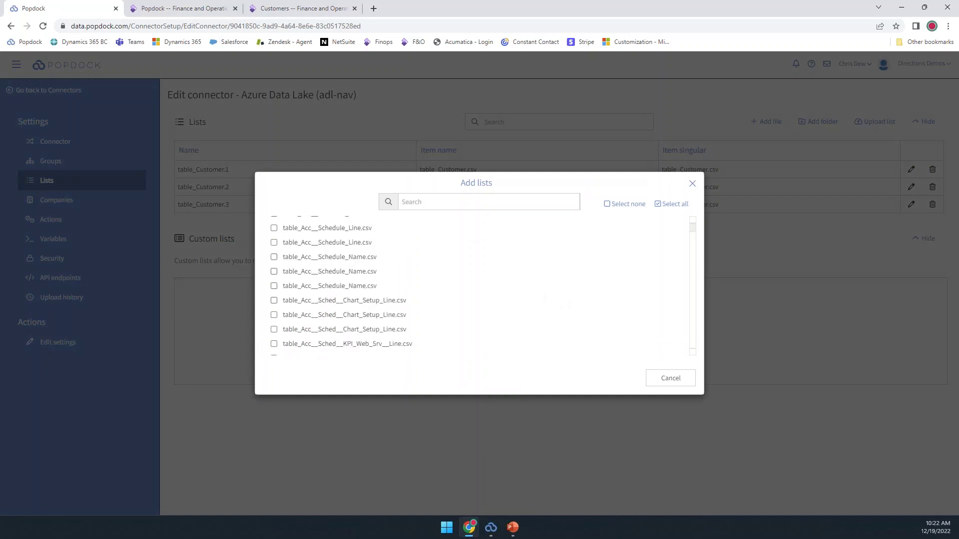
pyautogui.scroll(-2, 356, 289)
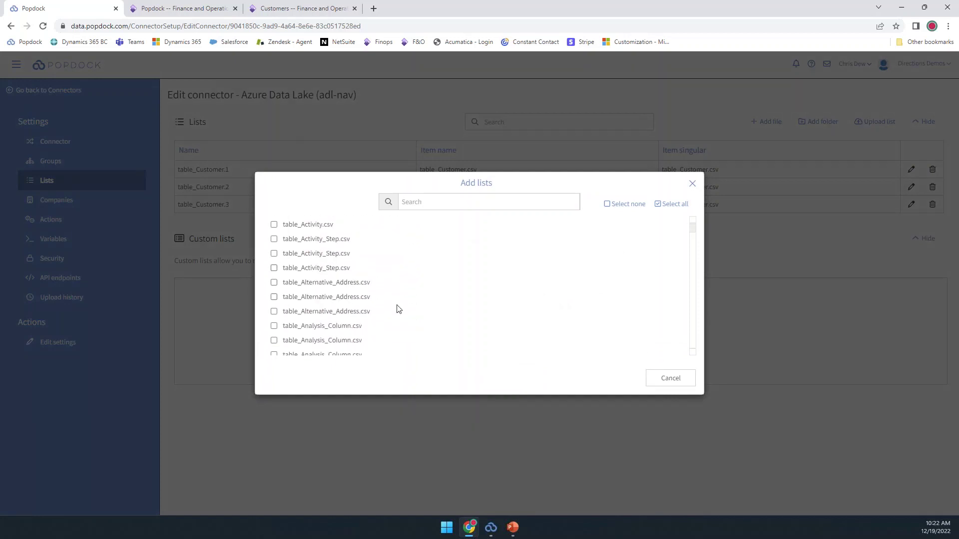
pyautogui.click(682, 380)
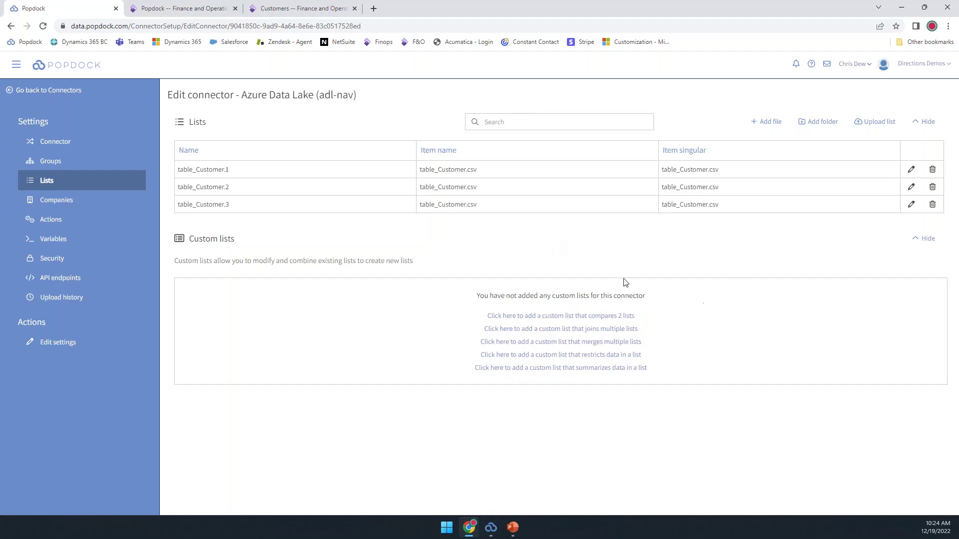
# Step: Check the upload progress in the data lake upload tool, and return to the browser to view the connector's company settings
pyautogui.click(491, 528)
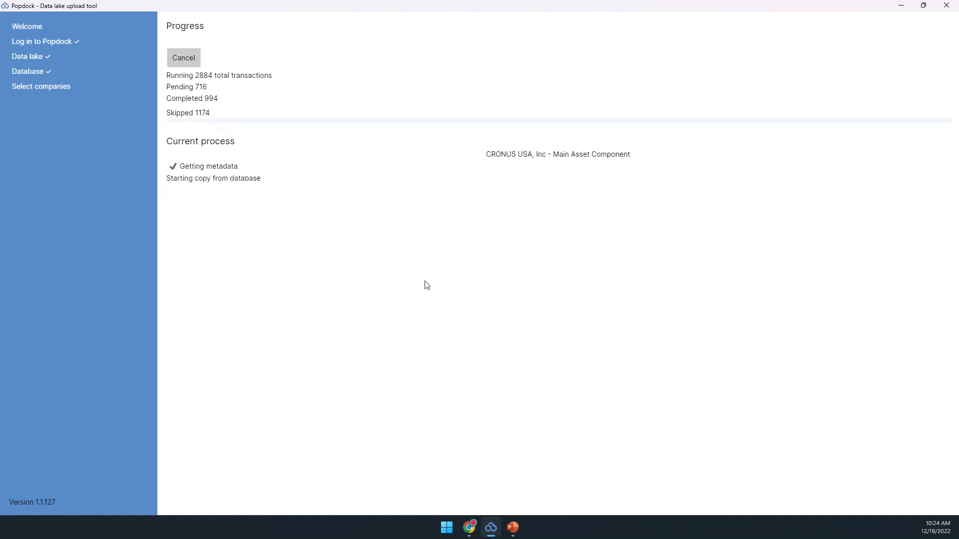
pyautogui.click(471, 525)
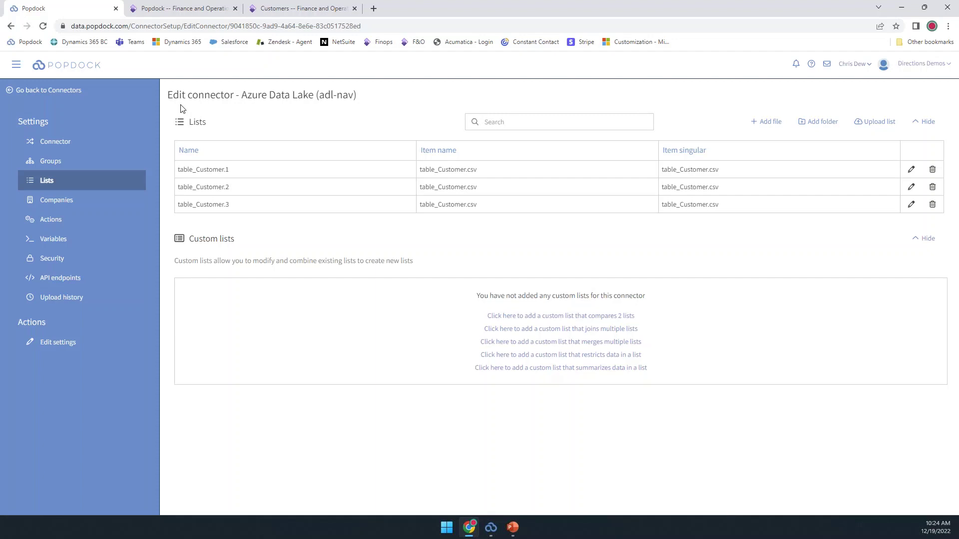
pyautogui.click(89, 205)
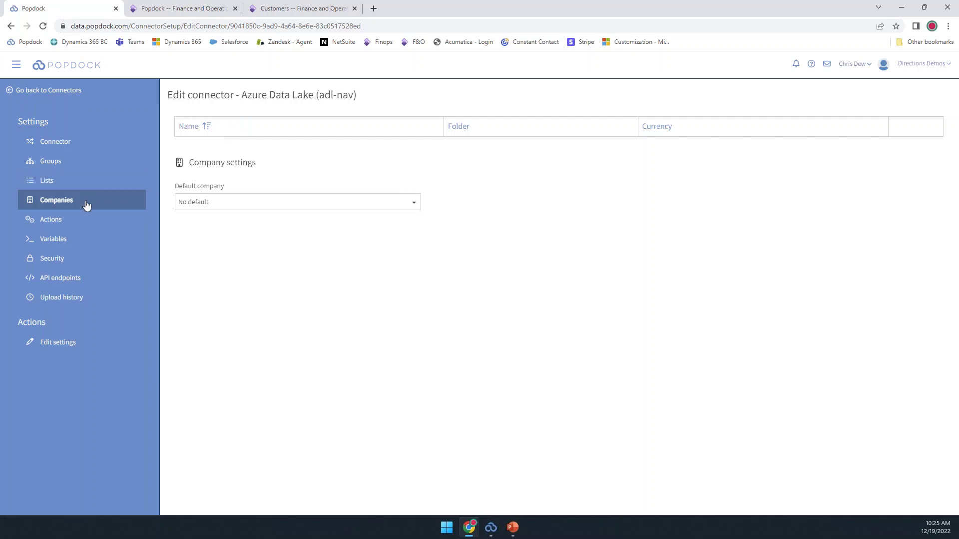
# Step: In the fields of list table_Customer.1, set Budgeted_Amount to field type Currency with summary method Sum, and collapse the Fields section
pyautogui.click(56, 180)
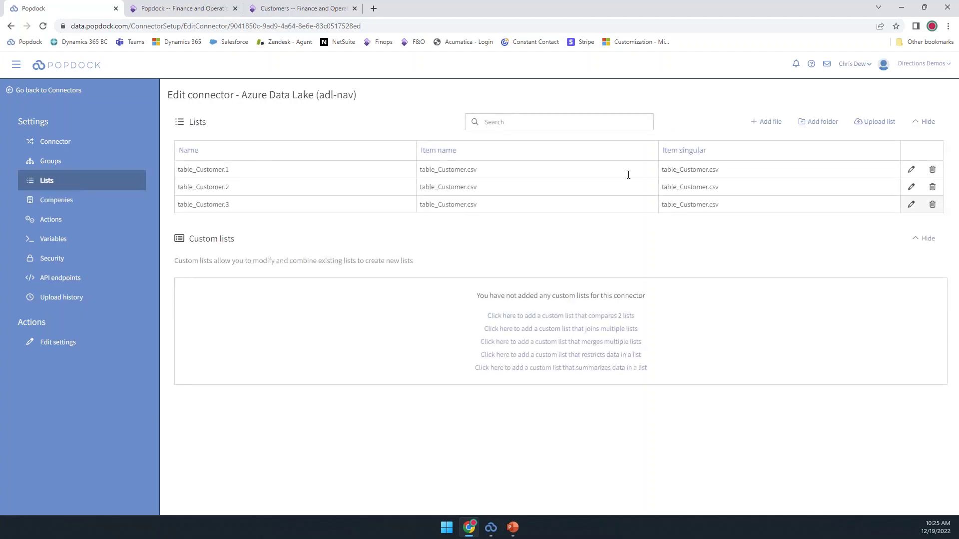
pyautogui.click(912, 170)
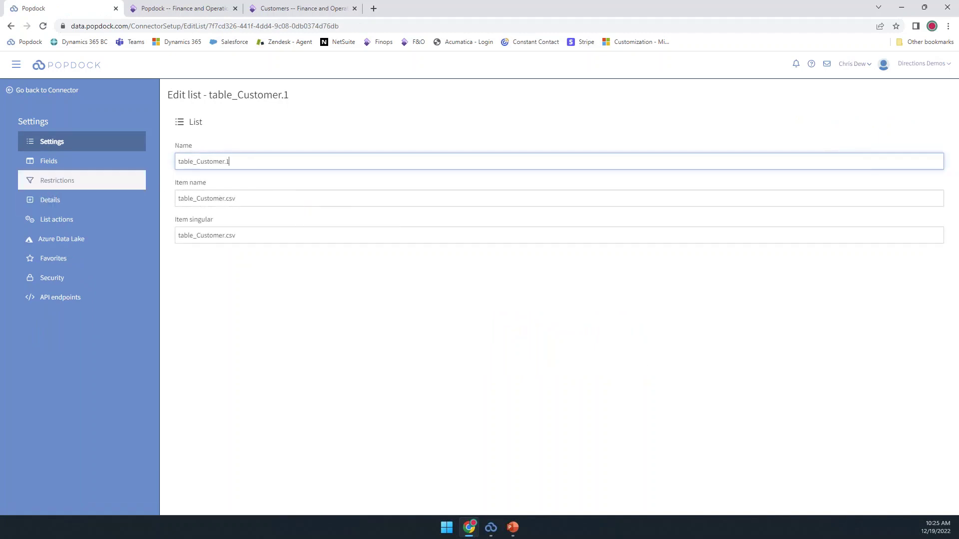
pyautogui.click(75, 165)
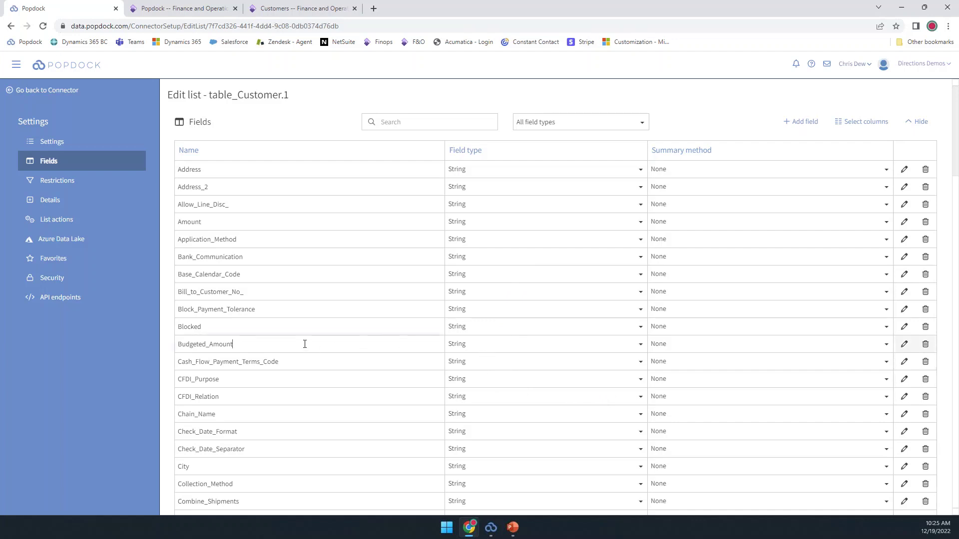
pyautogui.click(474, 348)
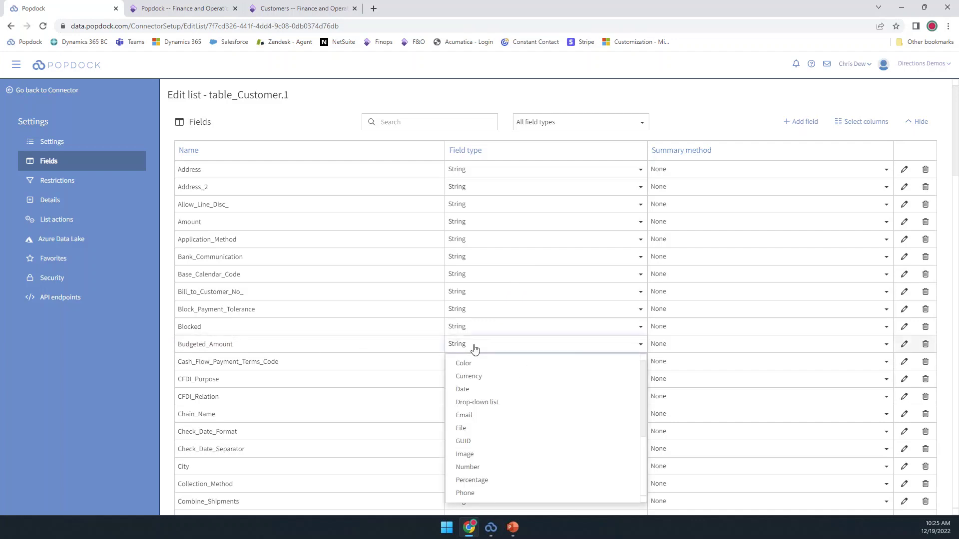
pyautogui.click(475, 377)
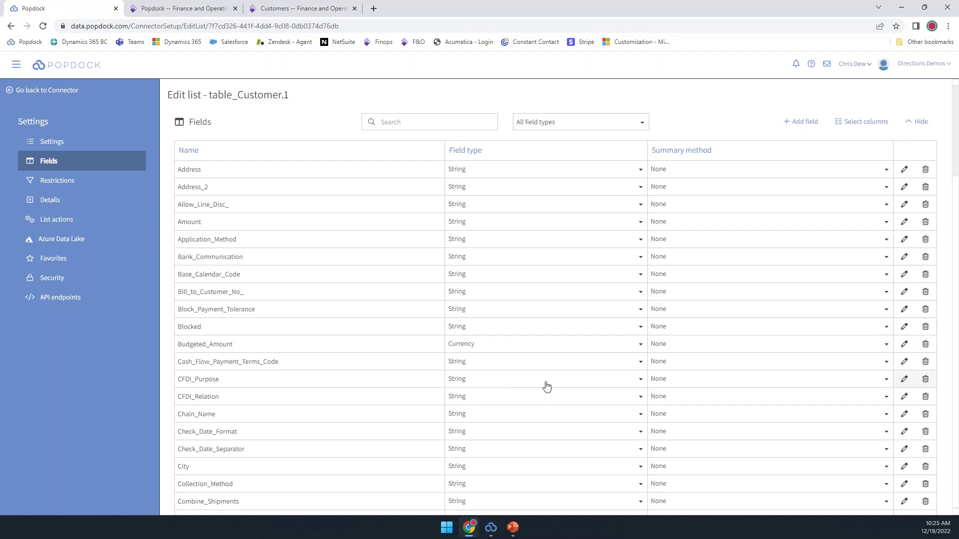
pyautogui.click(674, 348)
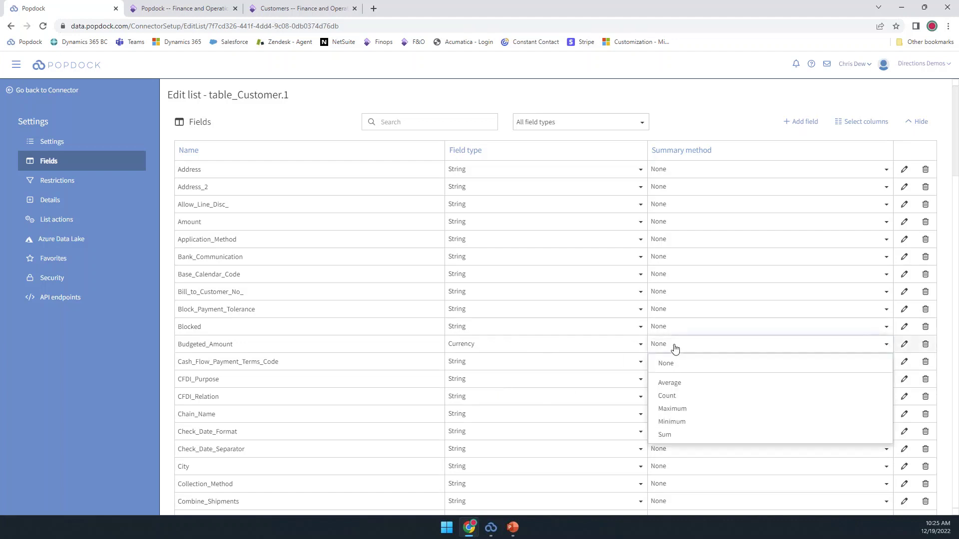
pyautogui.click(676, 437)
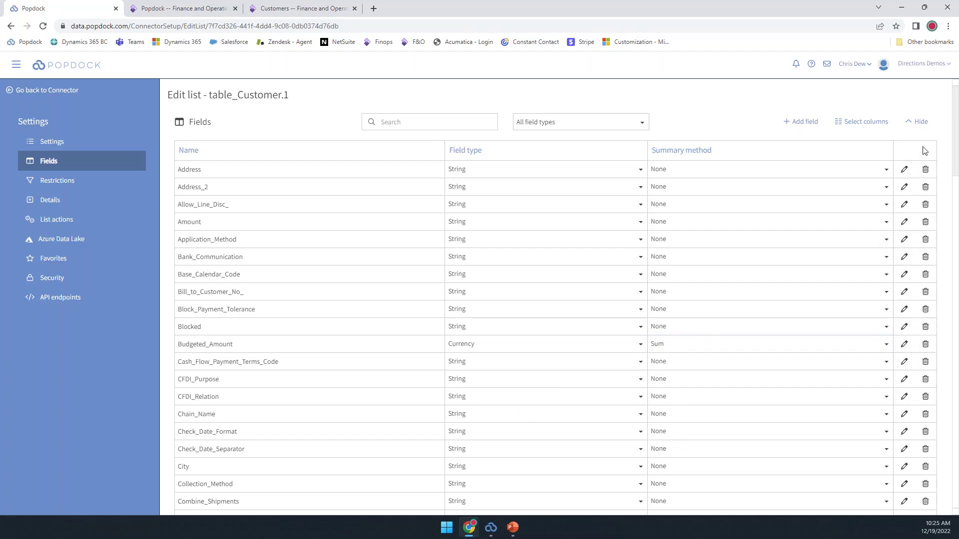
pyautogui.click(921, 124)
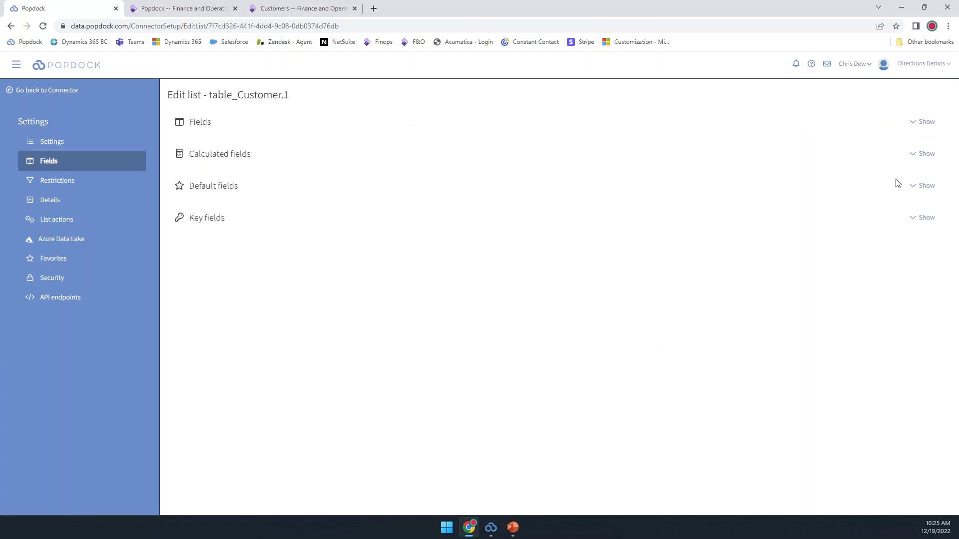
# Step: Show the calculated fields and default fields of list table_Customer.1, and add Amount, E_Mail, No_ and Name as default fields
pyautogui.click(927, 154)
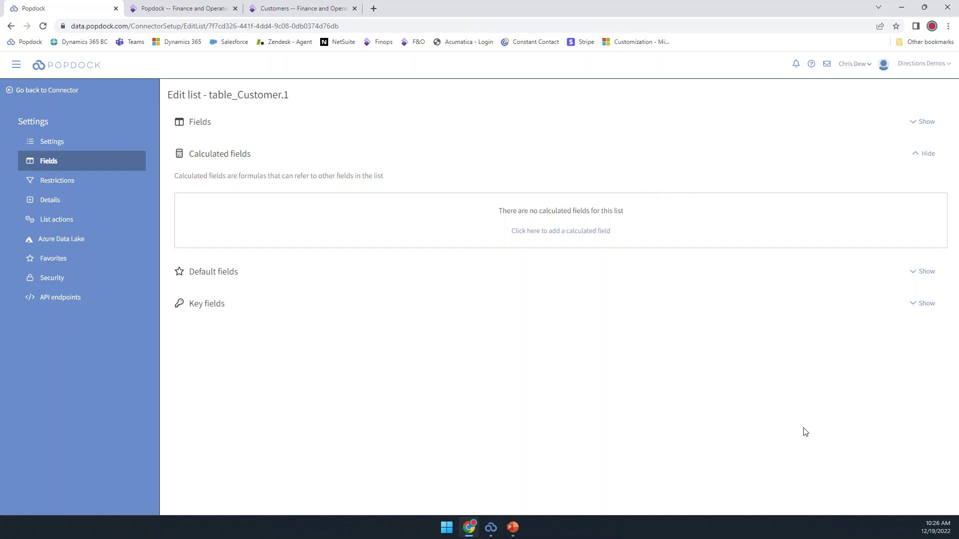
pyautogui.click(921, 273)
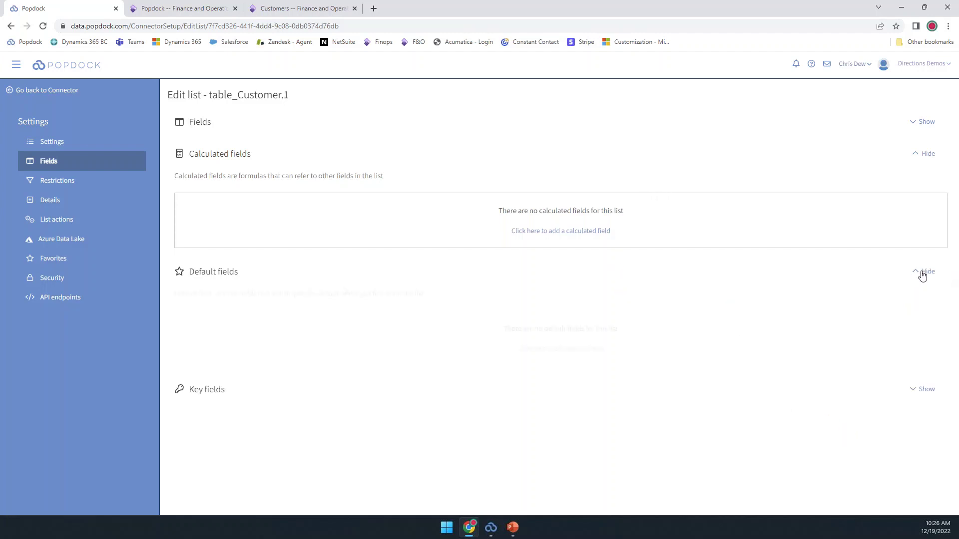
pyautogui.click(539, 350)
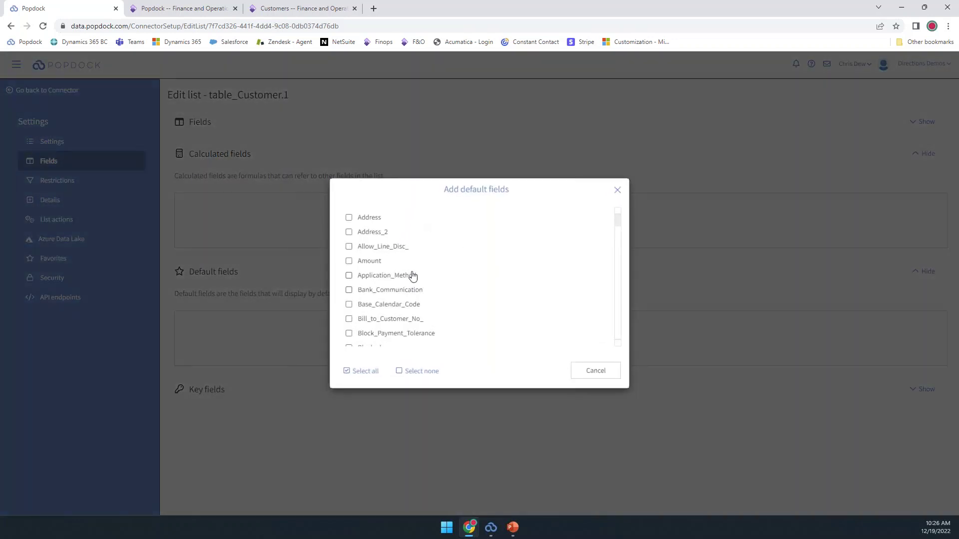
pyautogui.click(349, 261)
pyautogui.scroll(-2, 478, 304)
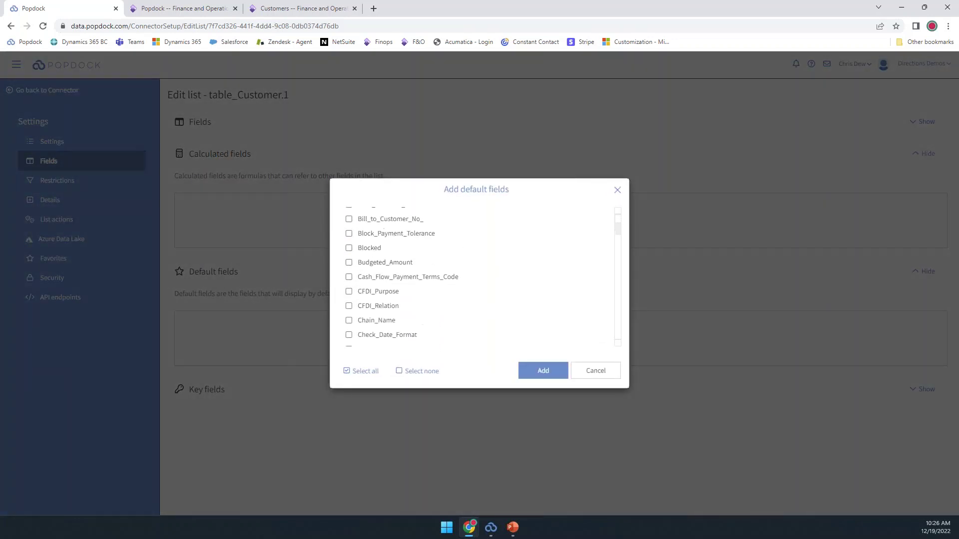
pyautogui.scroll(-5, 482, 304)
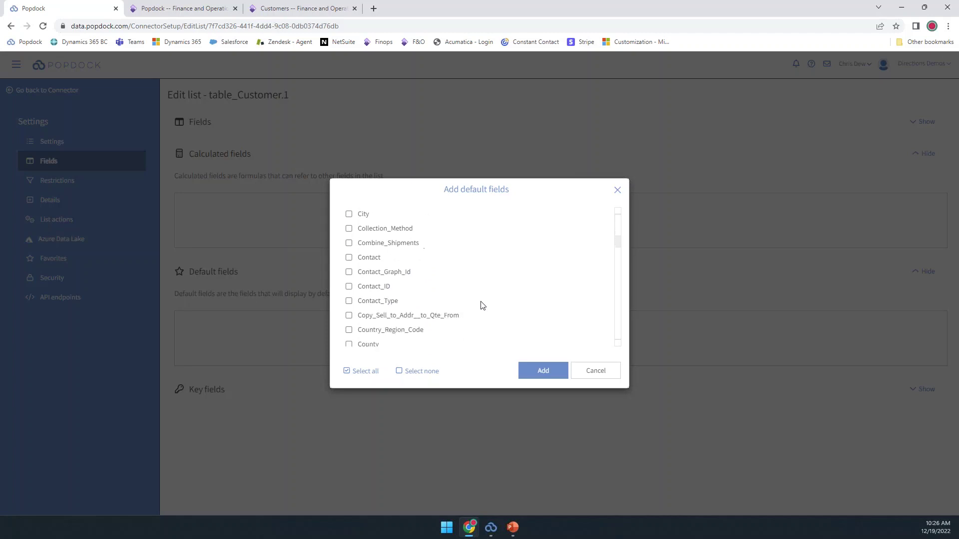
pyautogui.scroll(-2, 482, 306)
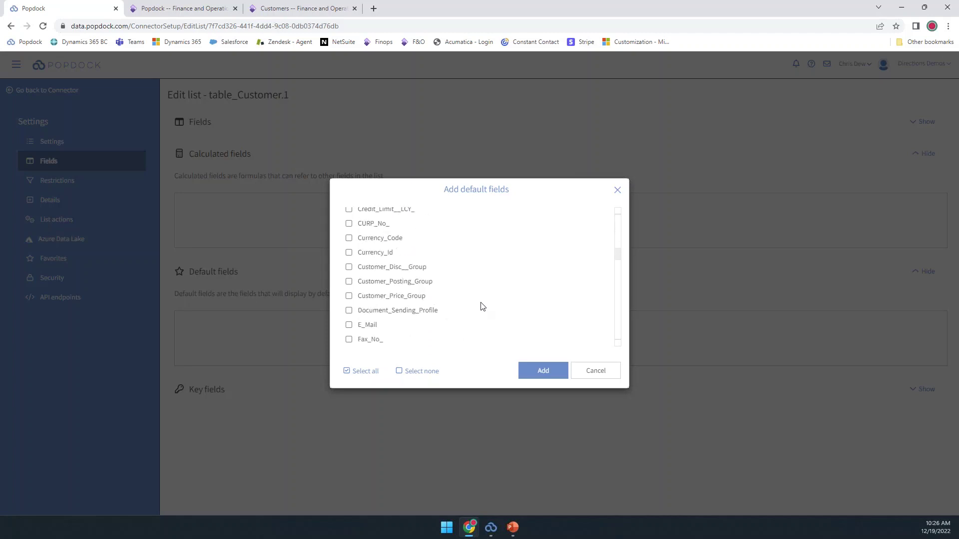
pyautogui.scroll(1, 480, 309)
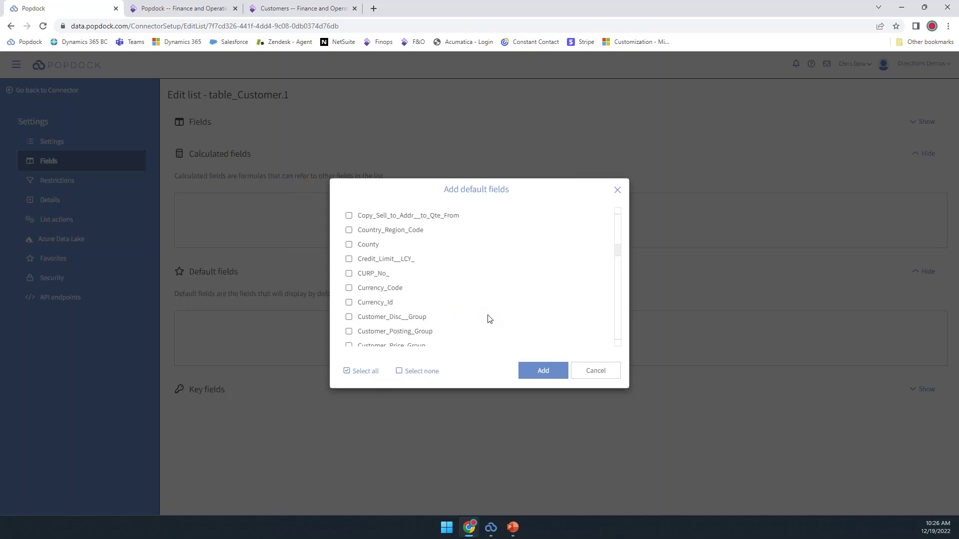
pyautogui.scroll(-1, 489, 319)
pyautogui.scroll(-2, 490, 319)
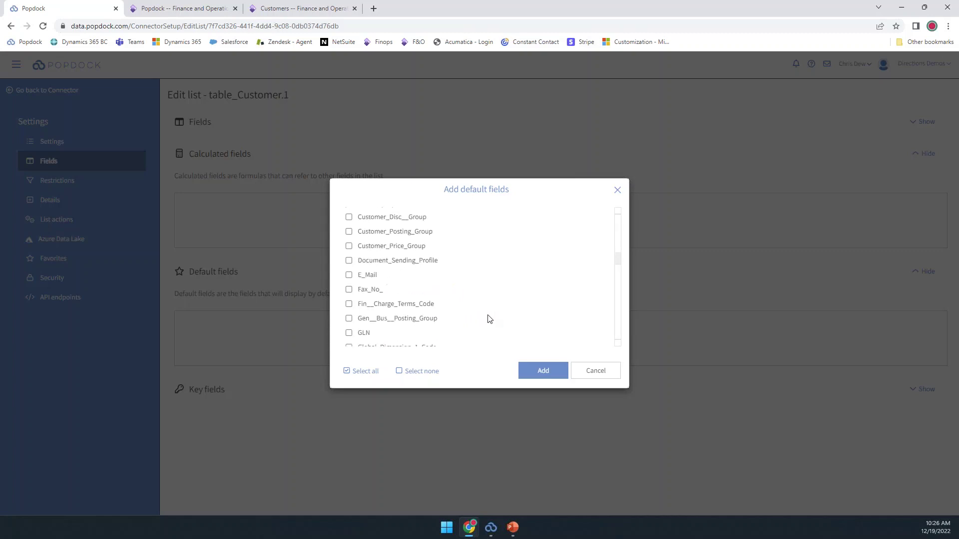
pyautogui.click(348, 224)
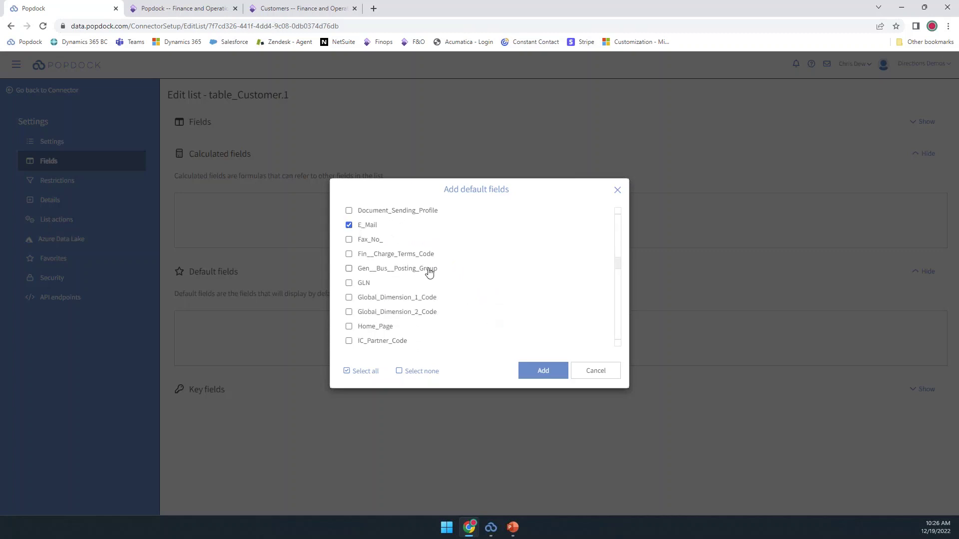
pyautogui.scroll(-2, 538, 316)
pyautogui.scroll(-2, 539, 319)
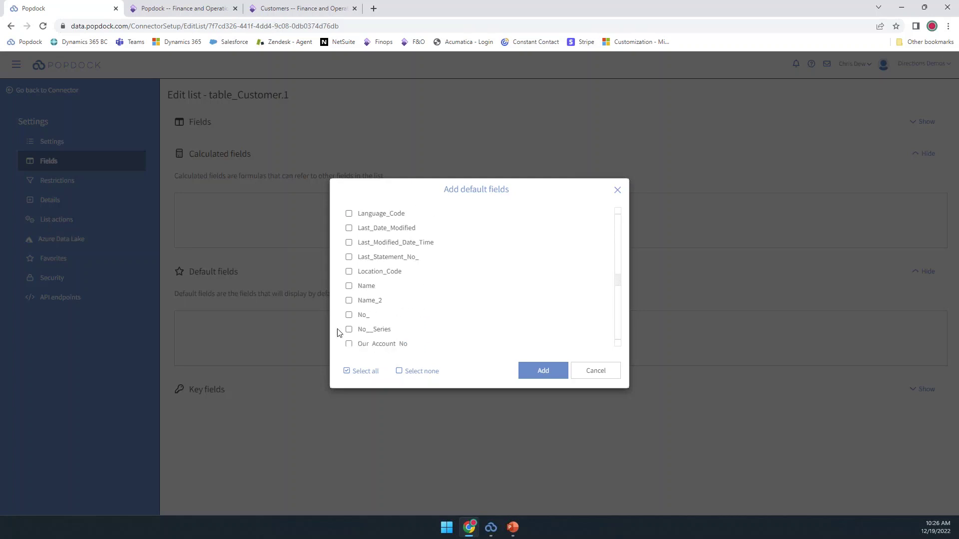
pyautogui.click(348, 314)
pyautogui.click(348, 285)
pyautogui.click(545, 372)
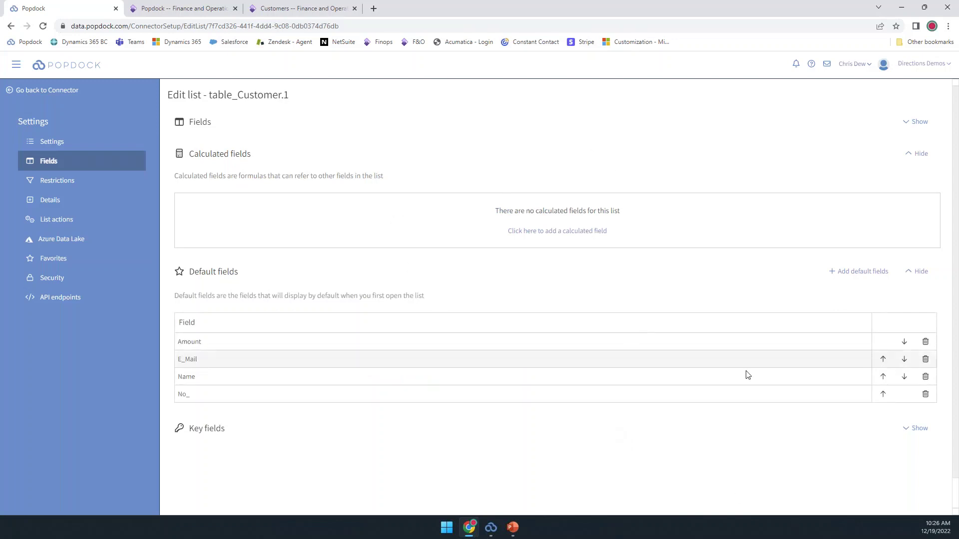
# Step: Reorder the default fields so that No_ comes first and Name second, followed by Amount and E_Mail
pyautogui.click(882, 393)
pyautogui.click(882, 376)
pyautogui.click(882, 359)
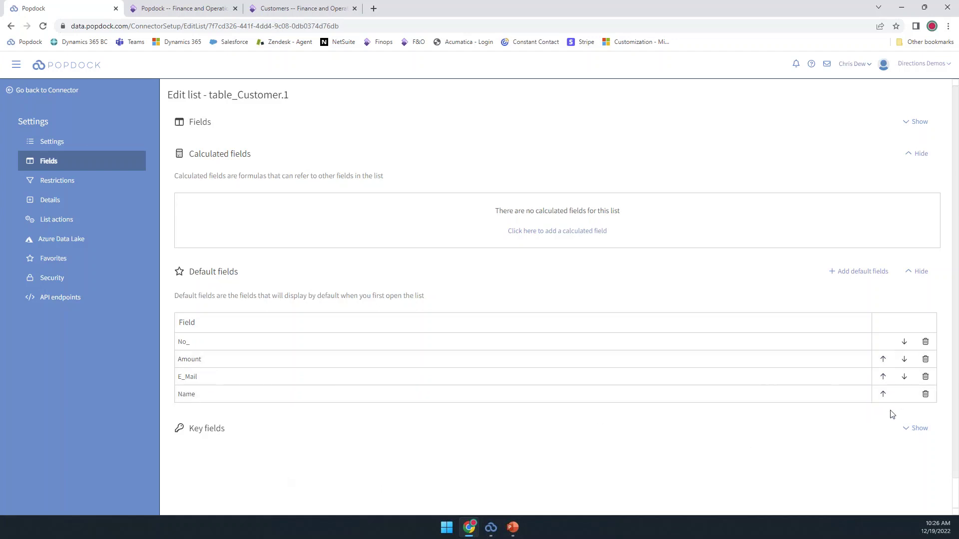
pyautogui.click(883, 394)
pyautogui.click(883, 376)
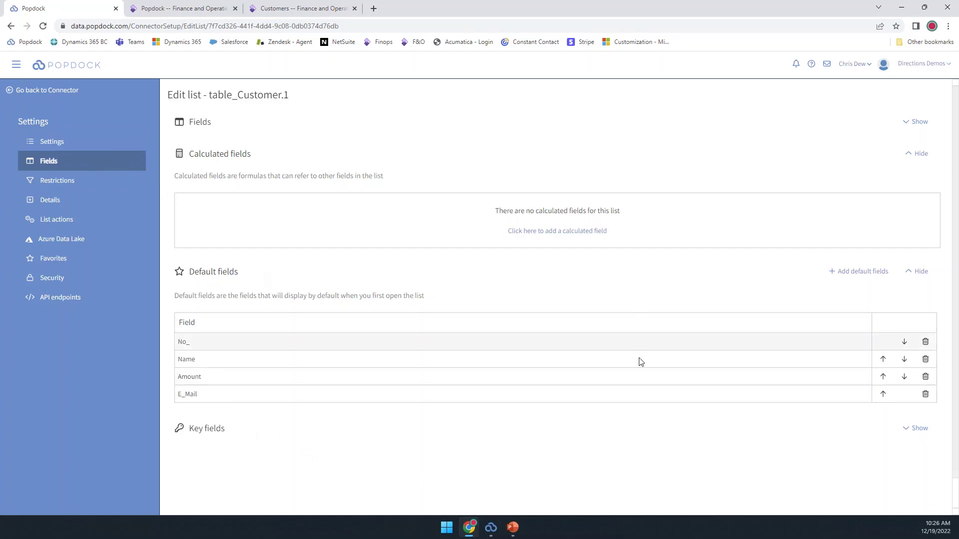
# Step: Switch to the data lake upload tool and sort the upload report by status with the skipped tables first
pyautogui.click(490, 528)
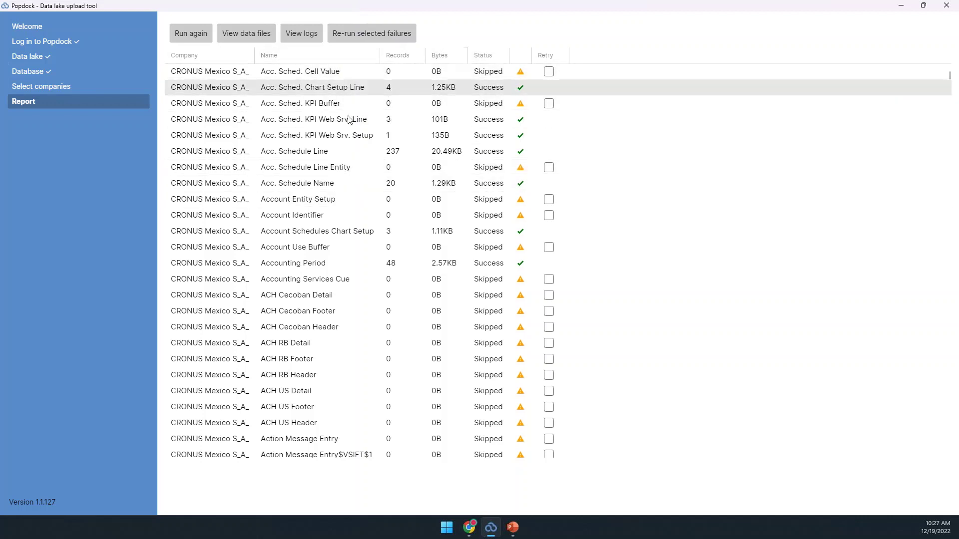
pyautogui.click(487, 58)
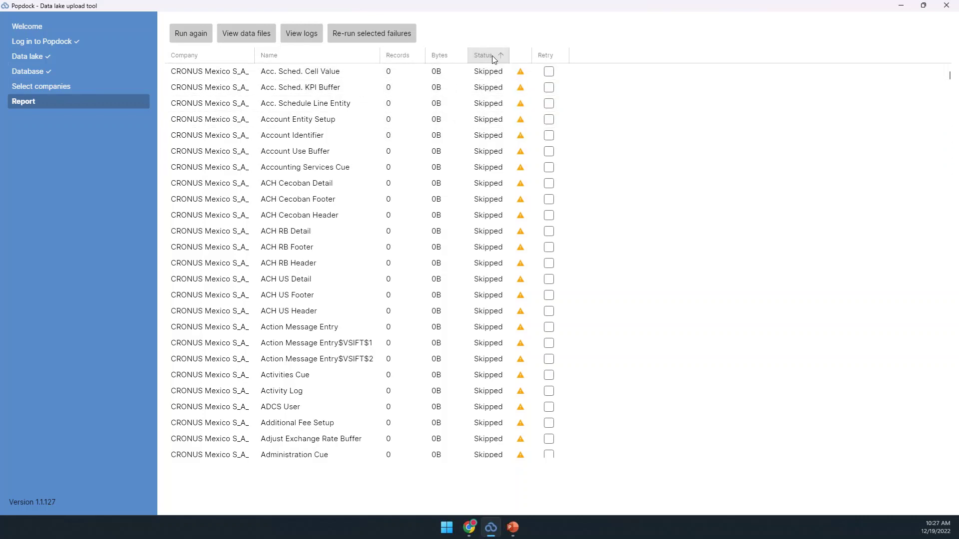
pyautogui.click(494, 59)
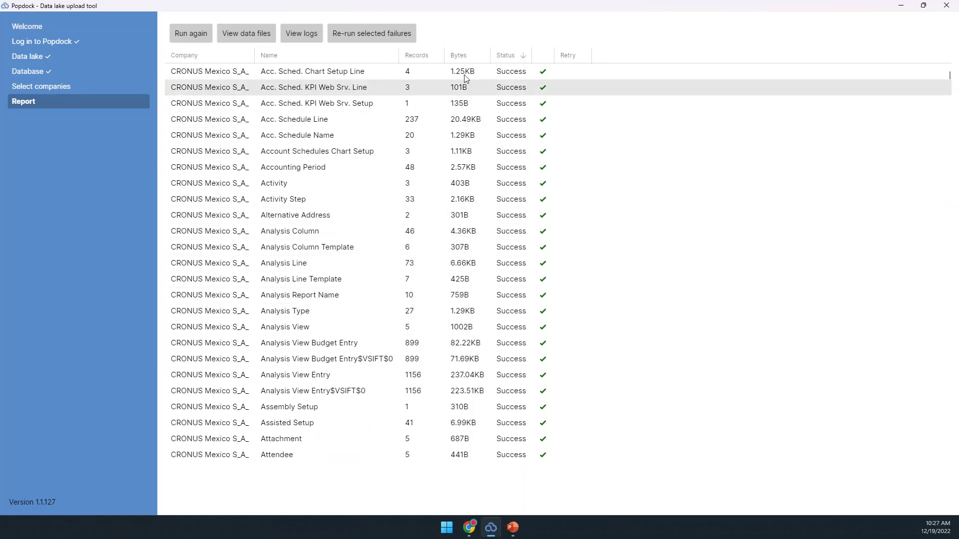
pyautogui.click(498, 59)
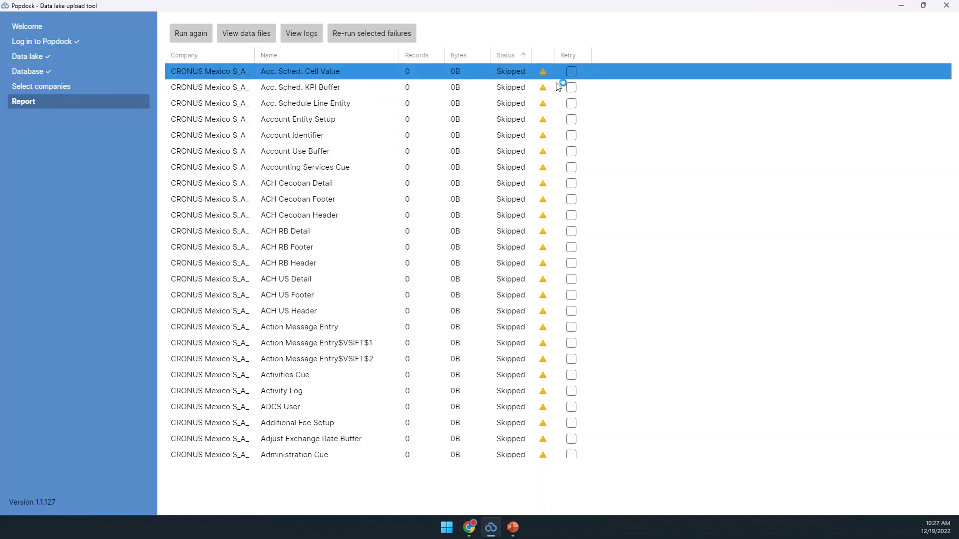
# Step: Mark the skipped table Acc. Sched. Cell Value for retry and re-run the selected failures
pyautogui.click(571, 71)
pyautogui.click(573, 72)
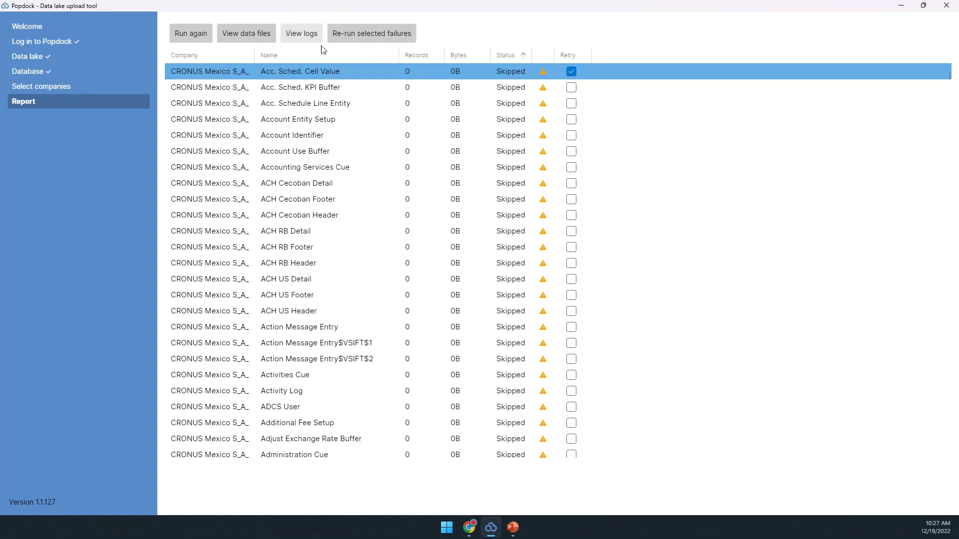
pyautogui.click(378, 37)
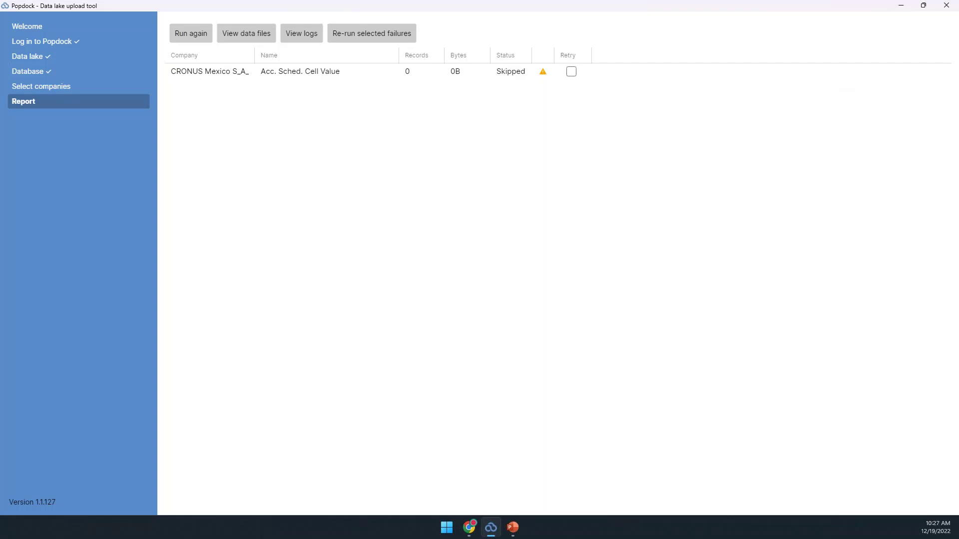
# Step: Switch to the PowerPoint slide show and advance to the Key Points slide
pyautogui.hotkey('alt', 'Tab')
pyautogui.press('Right')
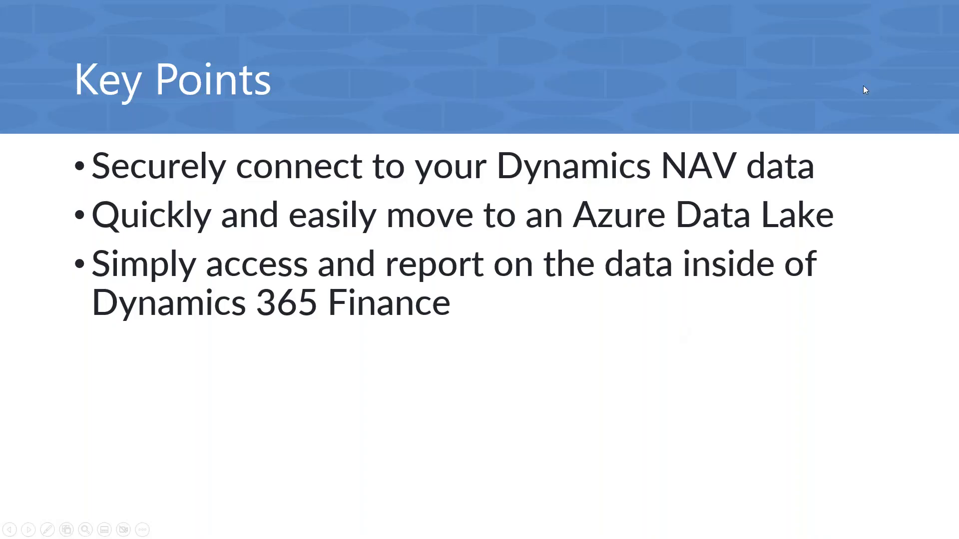